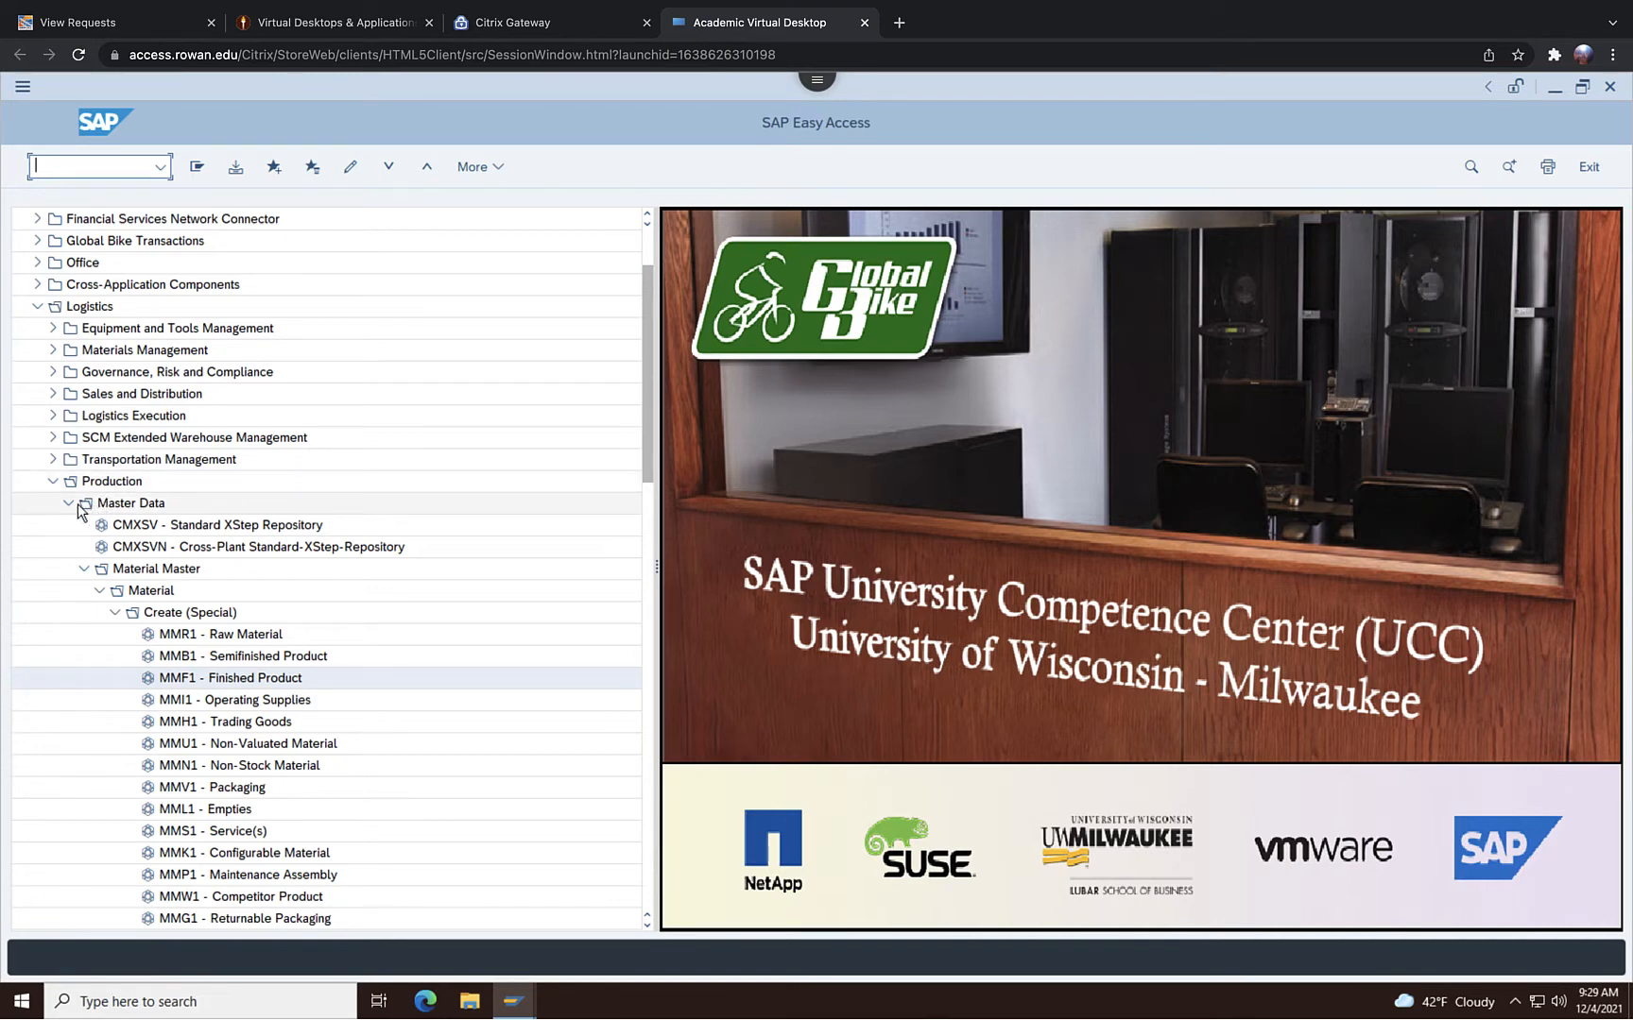
Step: Open the MC84 Create transaction from Logistics, Production, SOP, Product Group, collapsing the Master Data folder
{"action": "left_click", "coordinate": [71, 506]}
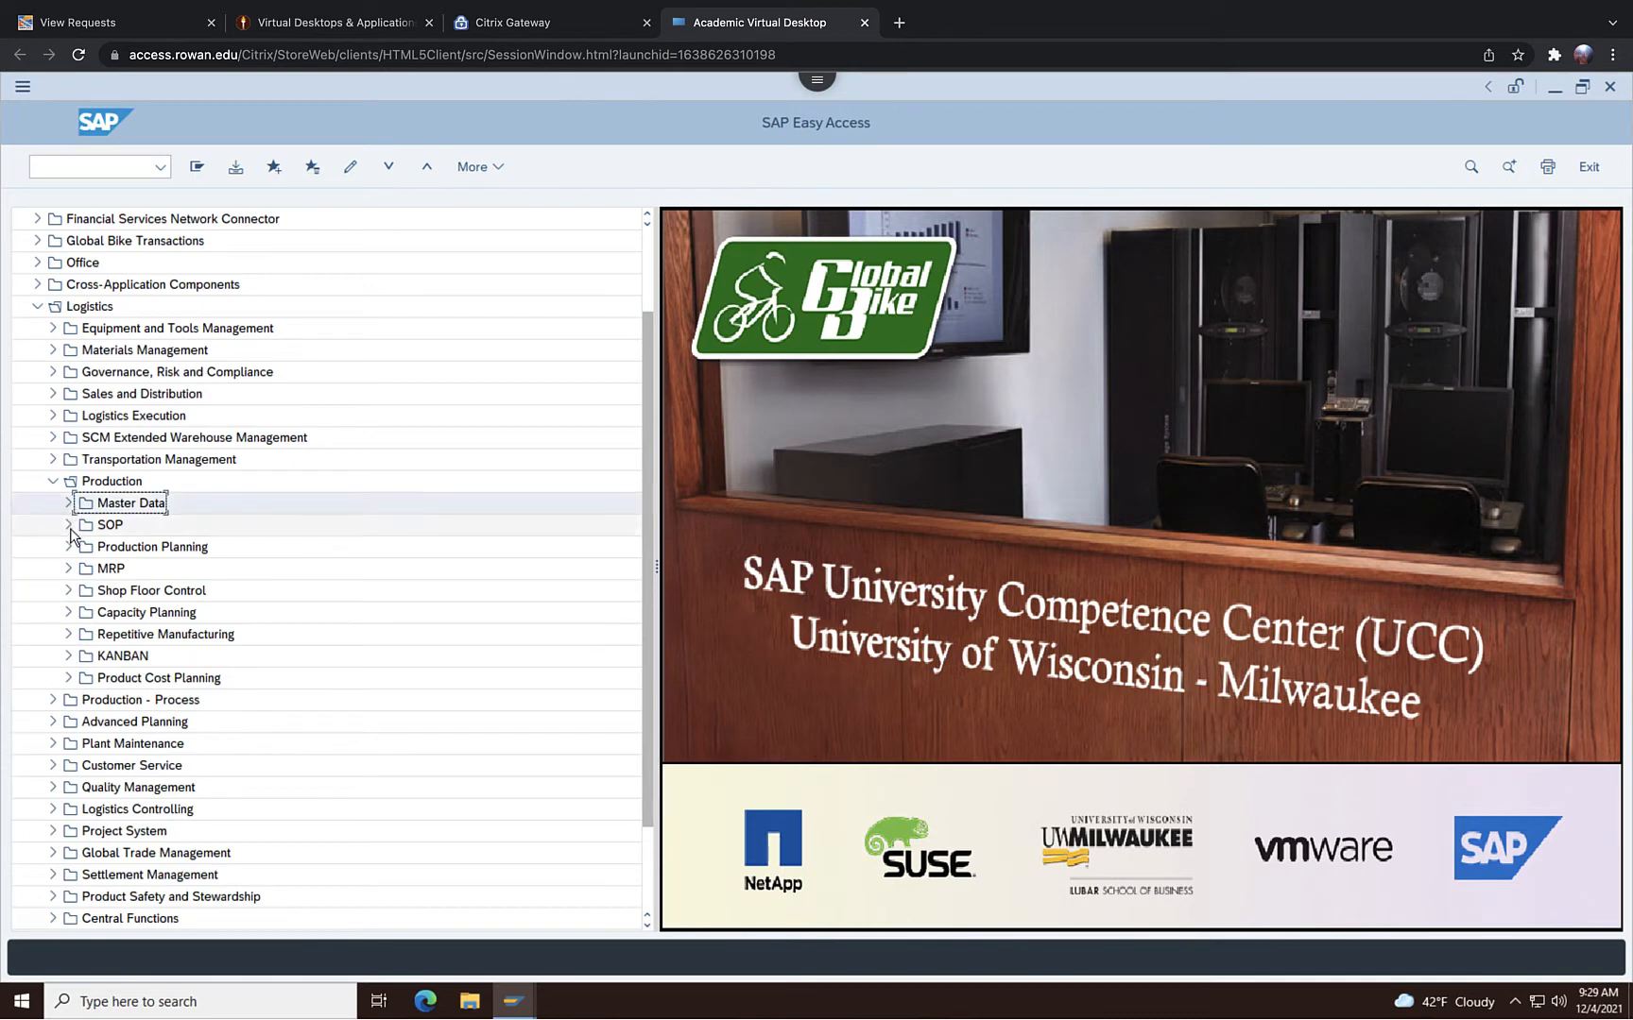
{"action": "double_click", "coordinate": [98, 531]}
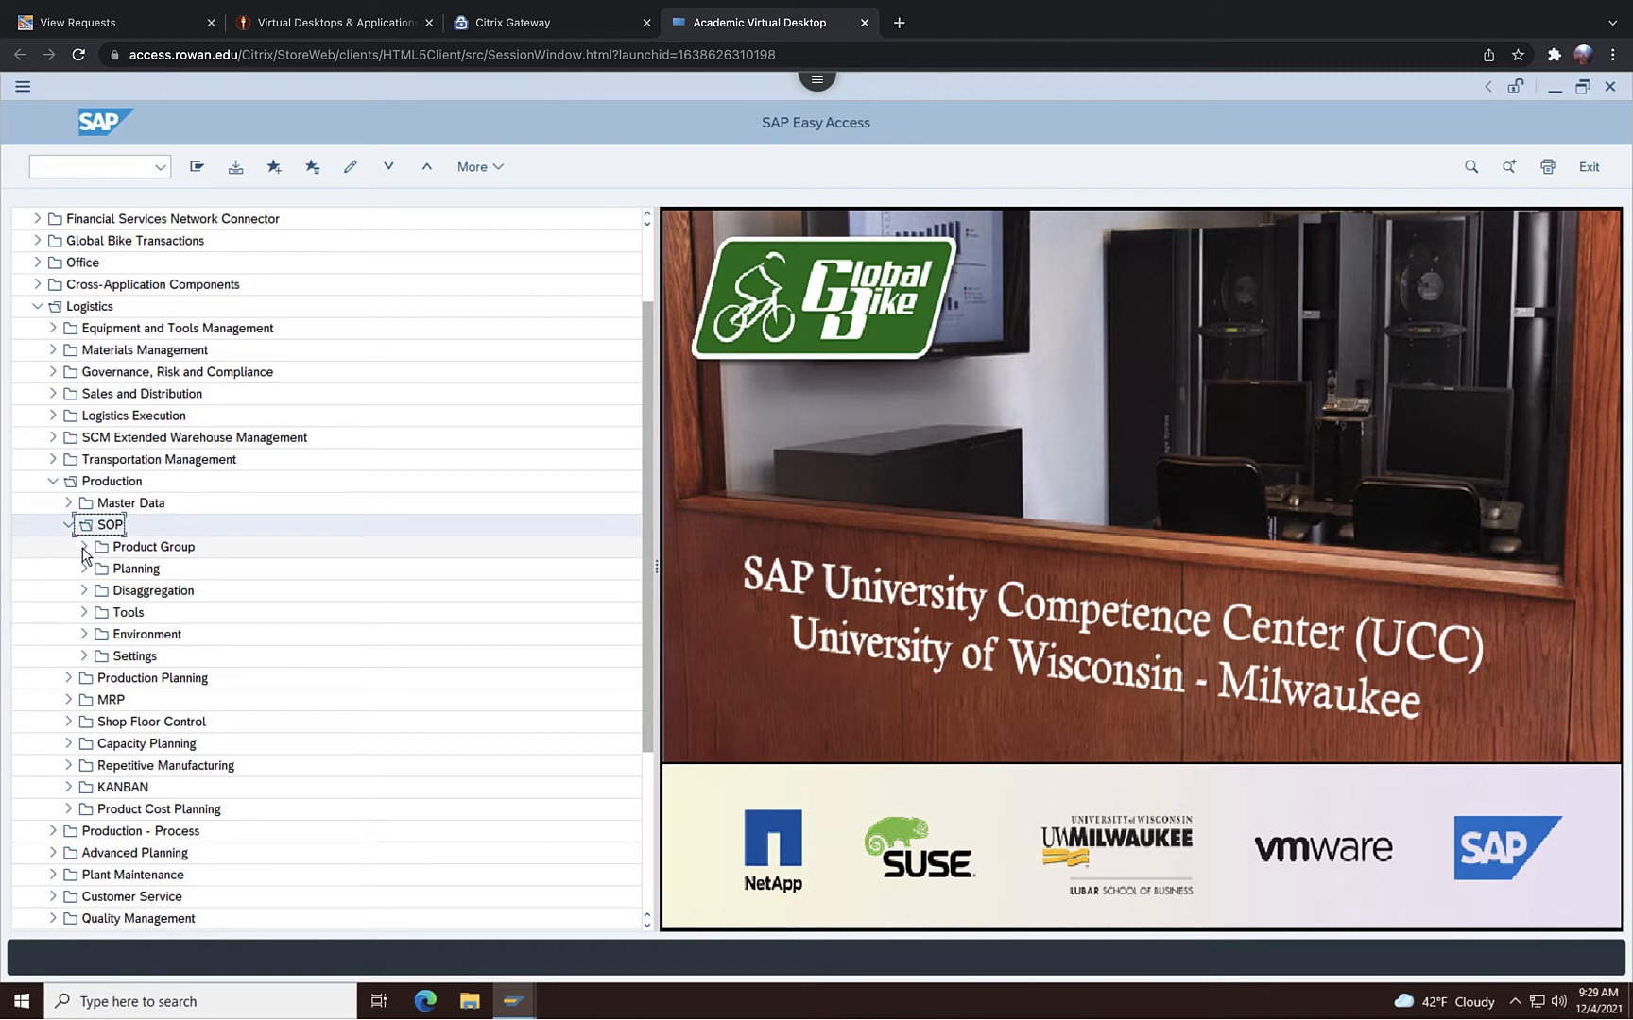
{"action": "left_click", "coordinate": [83, 549]}
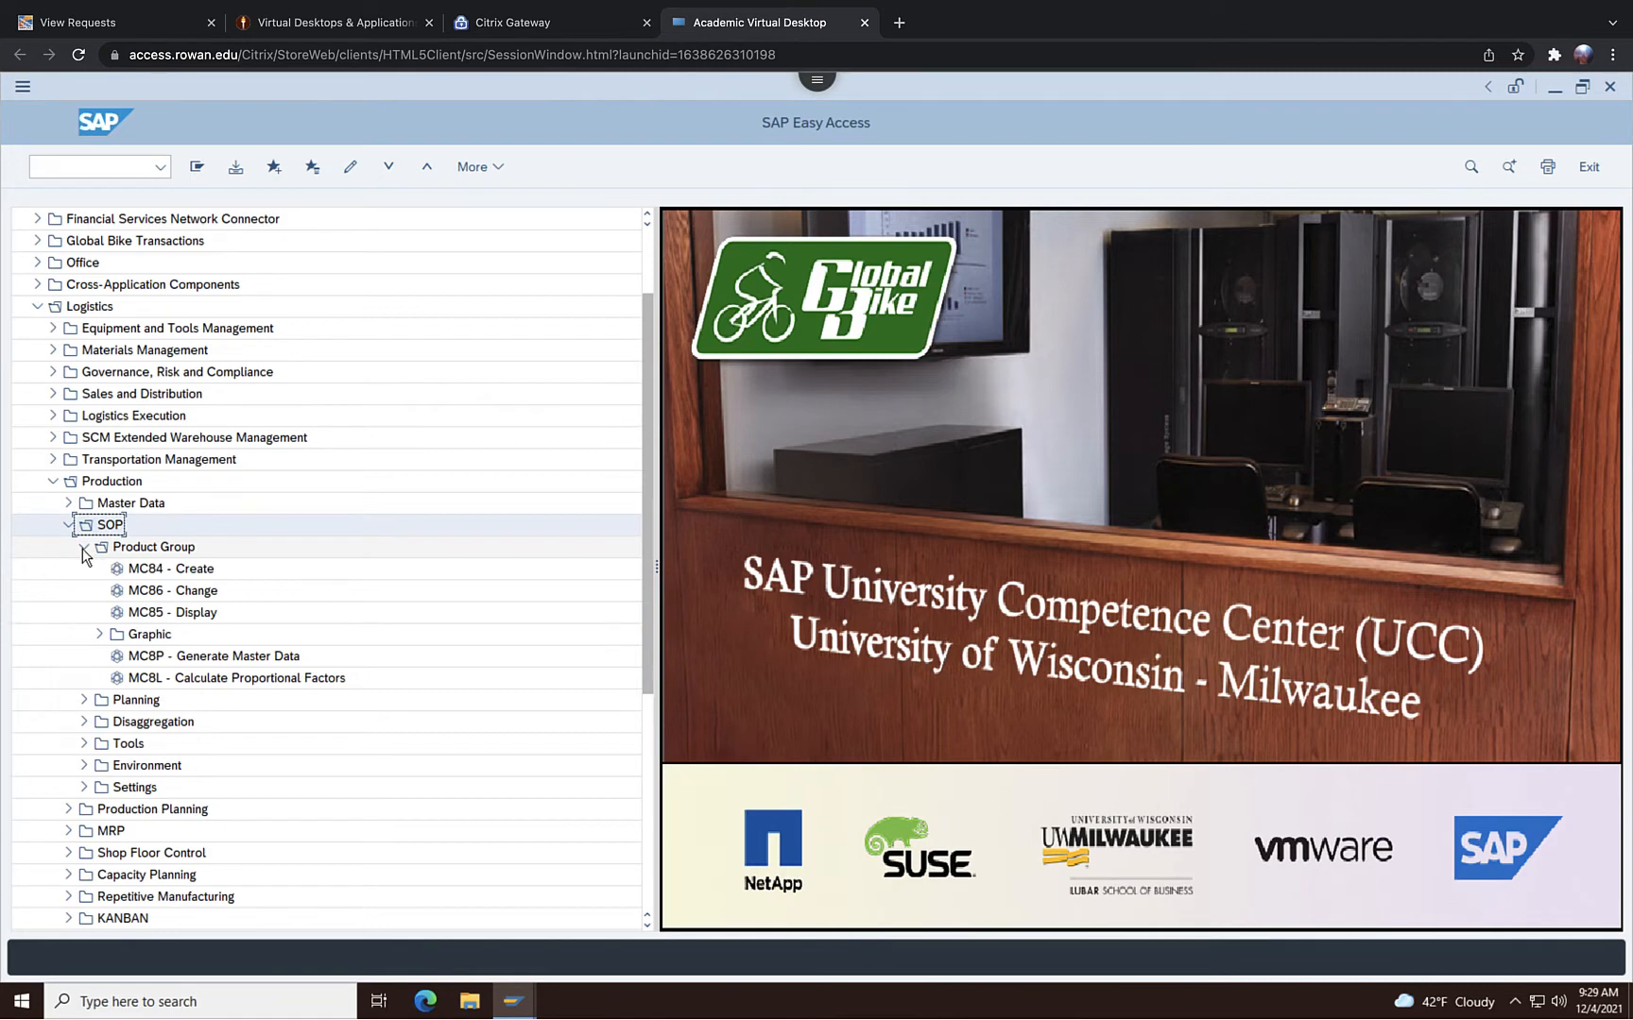
{"action": "double_click", "coordinate": [138, 576]}
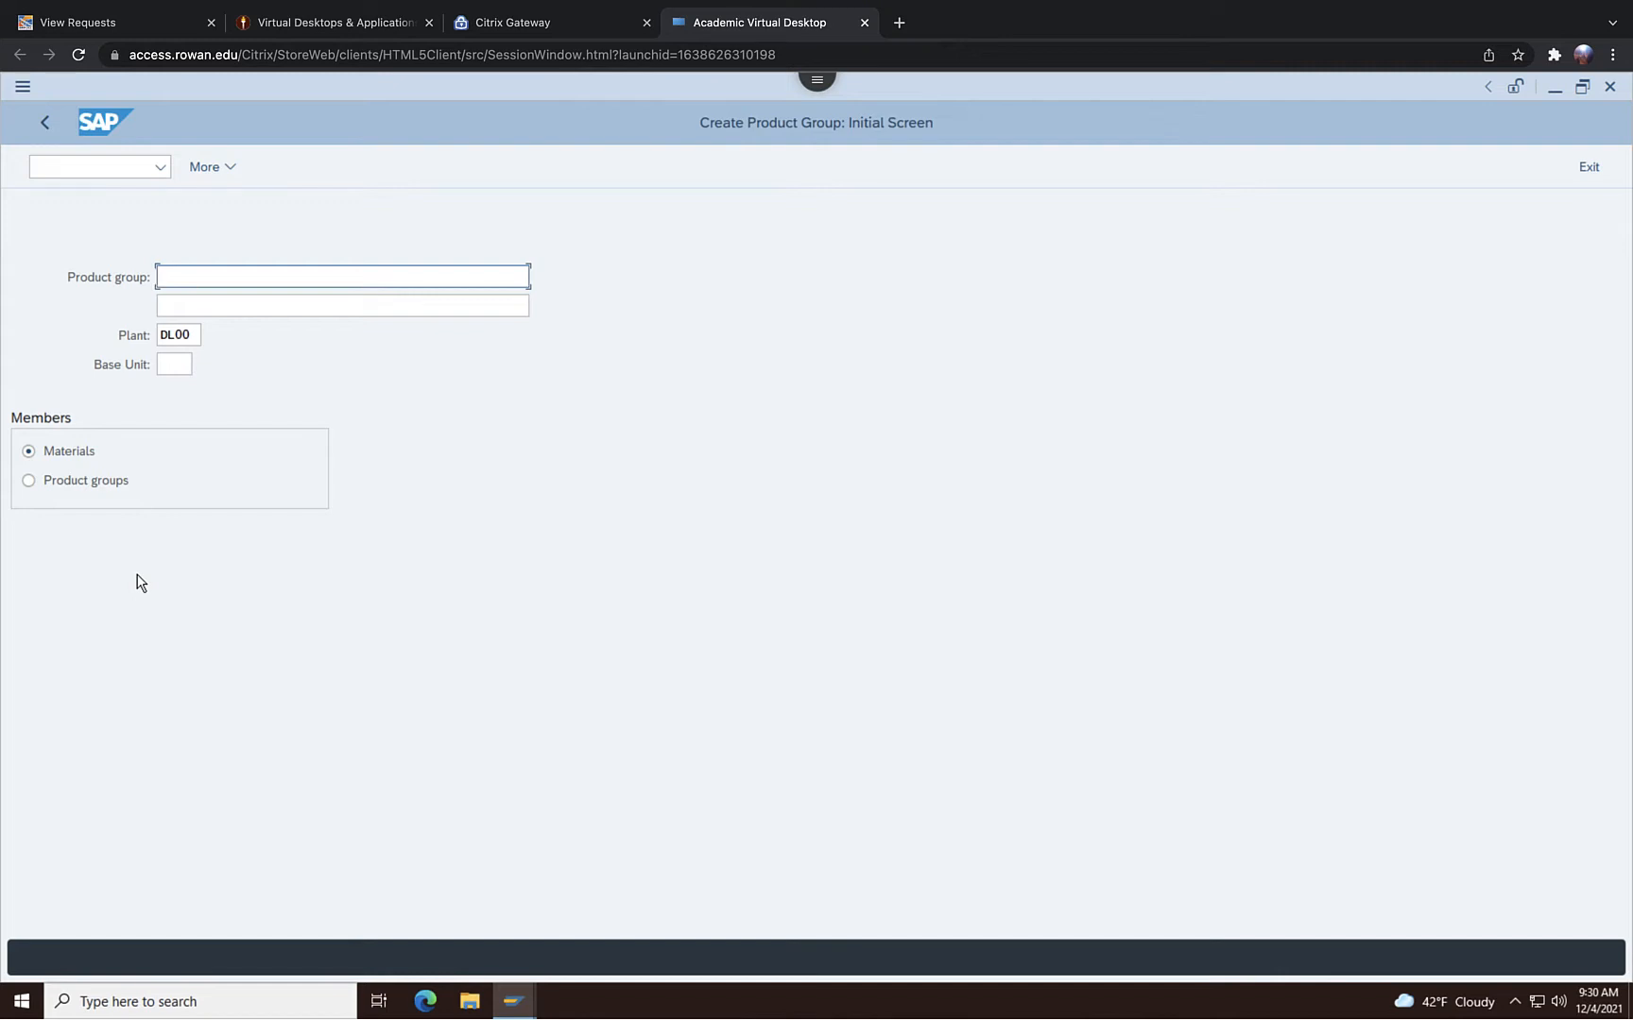
Step: Name the product group "222 RF Bike Group" and give it the description "222 Ridge Bike Group"
{"action": "type", "text": "222"}
{"action": "type", "text": "RF Bike Group"}
{"action": "left_click", "coordinate": [273, 311]}
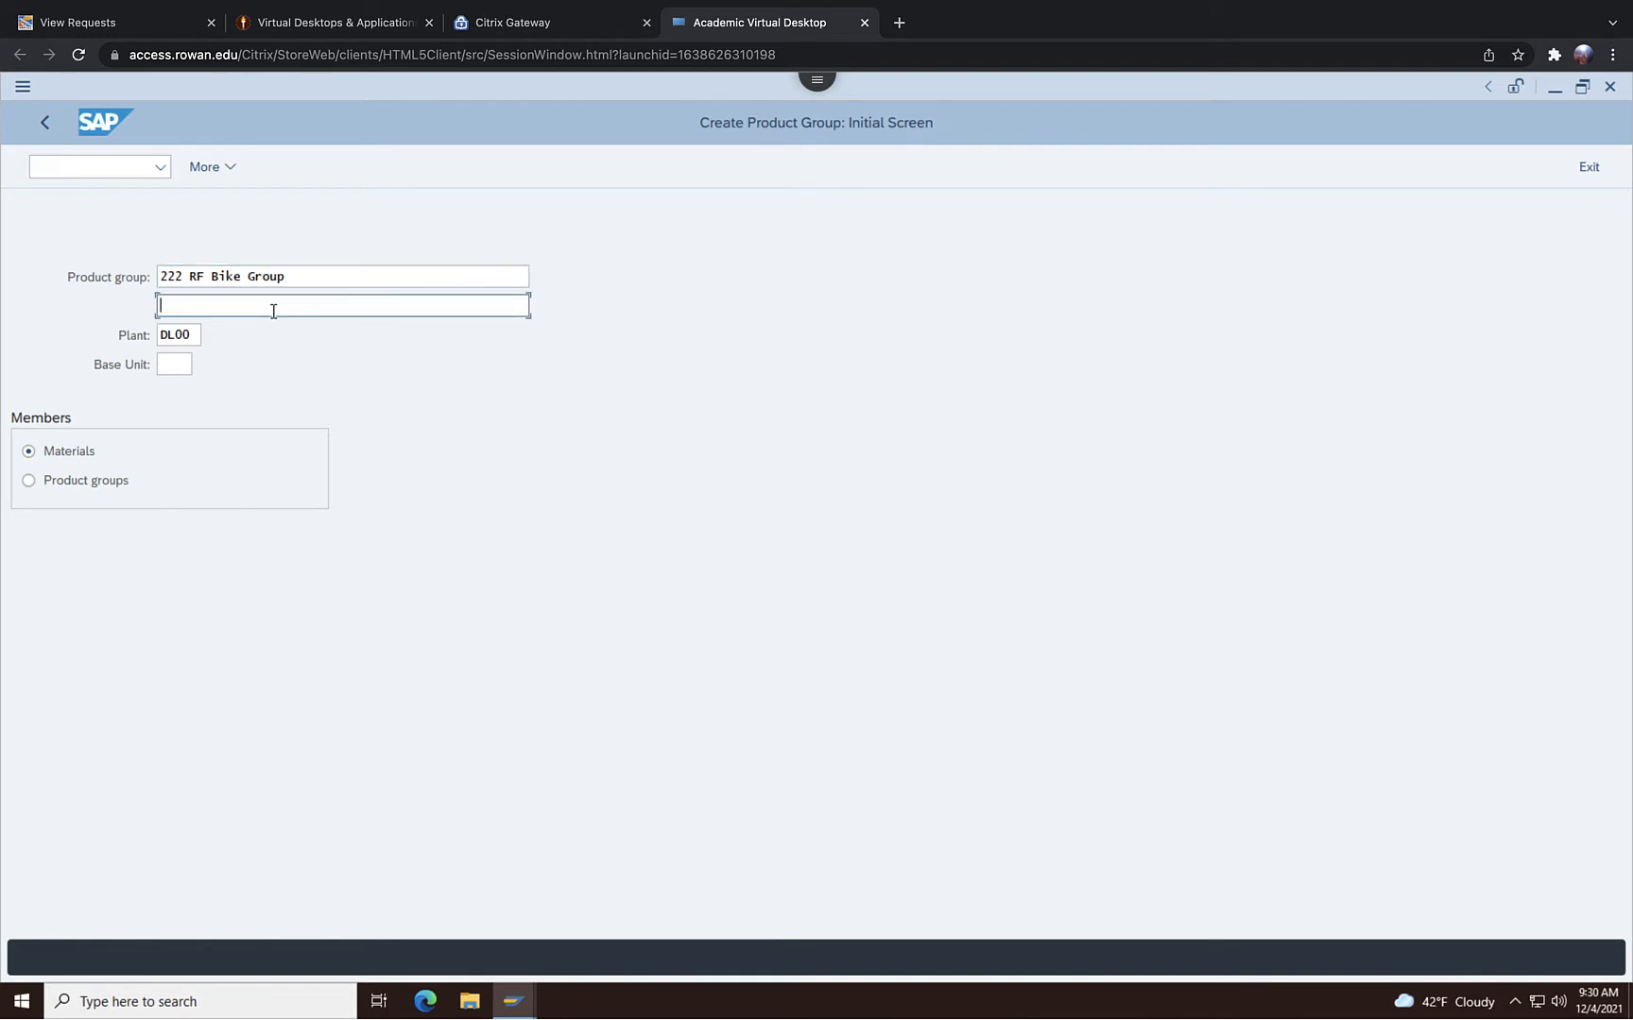
{"action": "type", "text": "222"}
{"action": "type", "text": " Rdig Fr"}
{"action": "type", "text": "ont Bike G"}
{"action": "type", "text": "roup"}
{"action": "double_click", "coordinate": [198, 303]}
{"action": "type", "text": "Ridg"}
{"action": "key", "text": "Delete"}
{"action": "key", "text": "Delete"}
{"action": "key", "text": "Delete"}
{"action": "key", "text": "Delete"}
{"action": "key", "text": "Delete"}
{"action": "type", "text": "e Bike Group"}
Step: Choose EA (each) as the product group's base unit and continue to the member maintenance screen
{"action": "left_click", "coordinate": [180, 362]}
{"action": "left_click", "coordinate": [201, 367]}
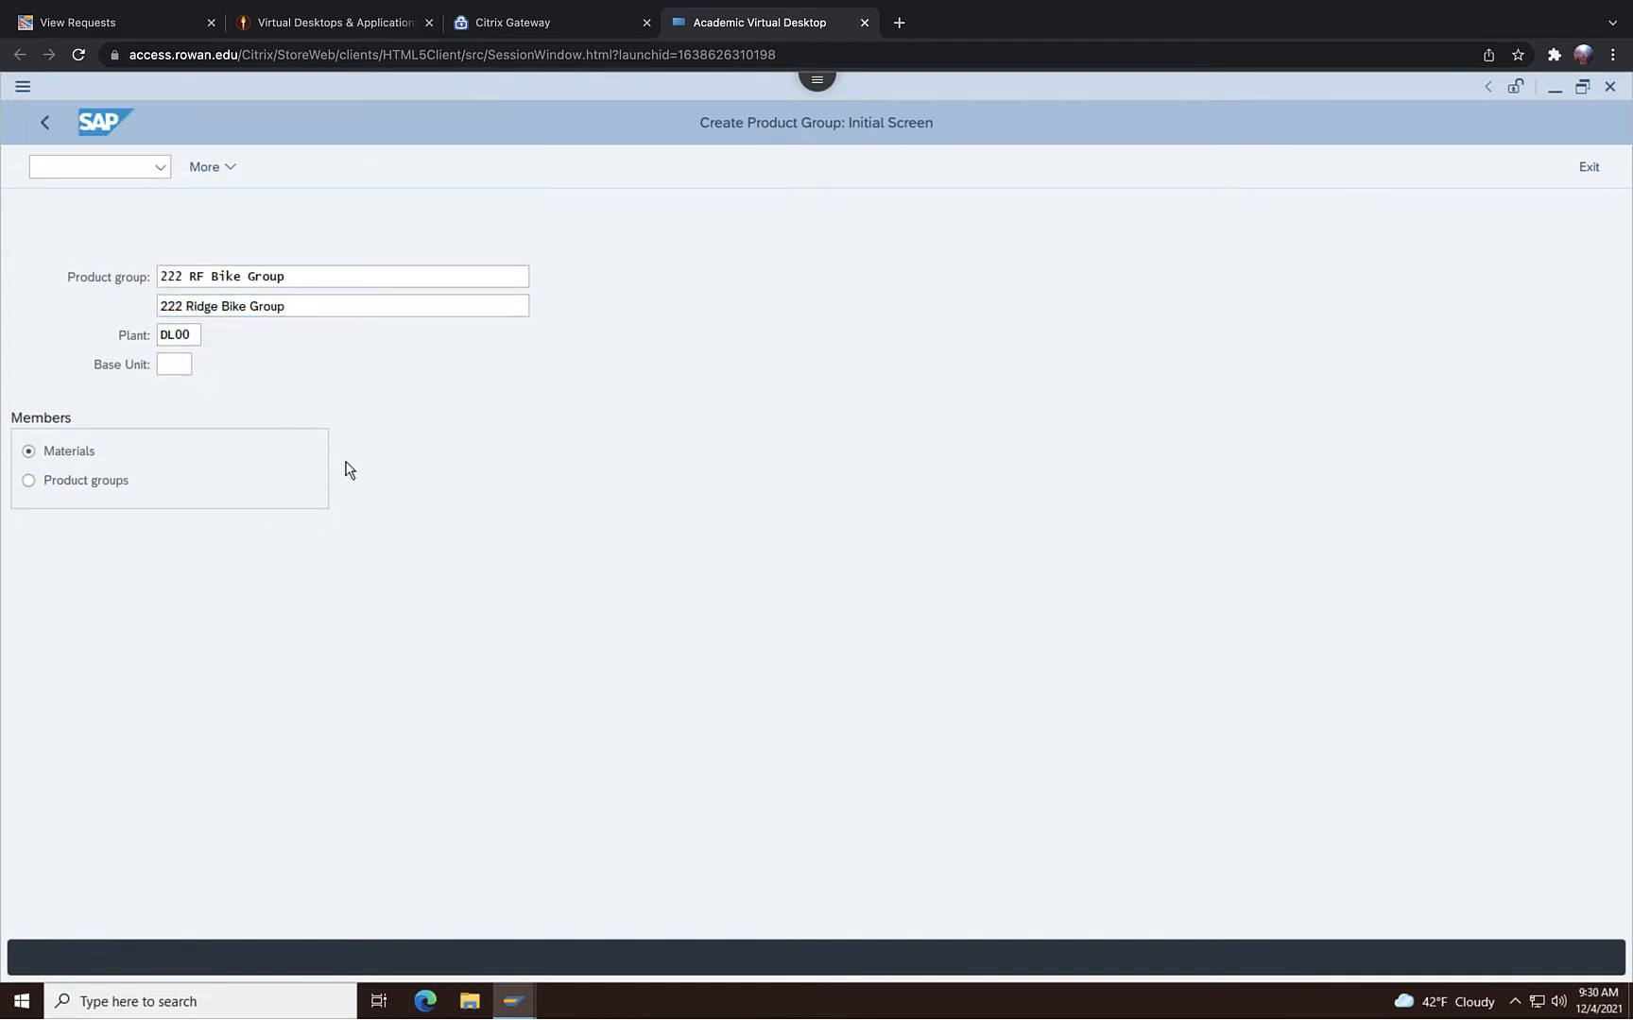
{"action": "scroll", "coordinate": [187, 409], "scroll_direction": "down", "scroll_amount": 8}
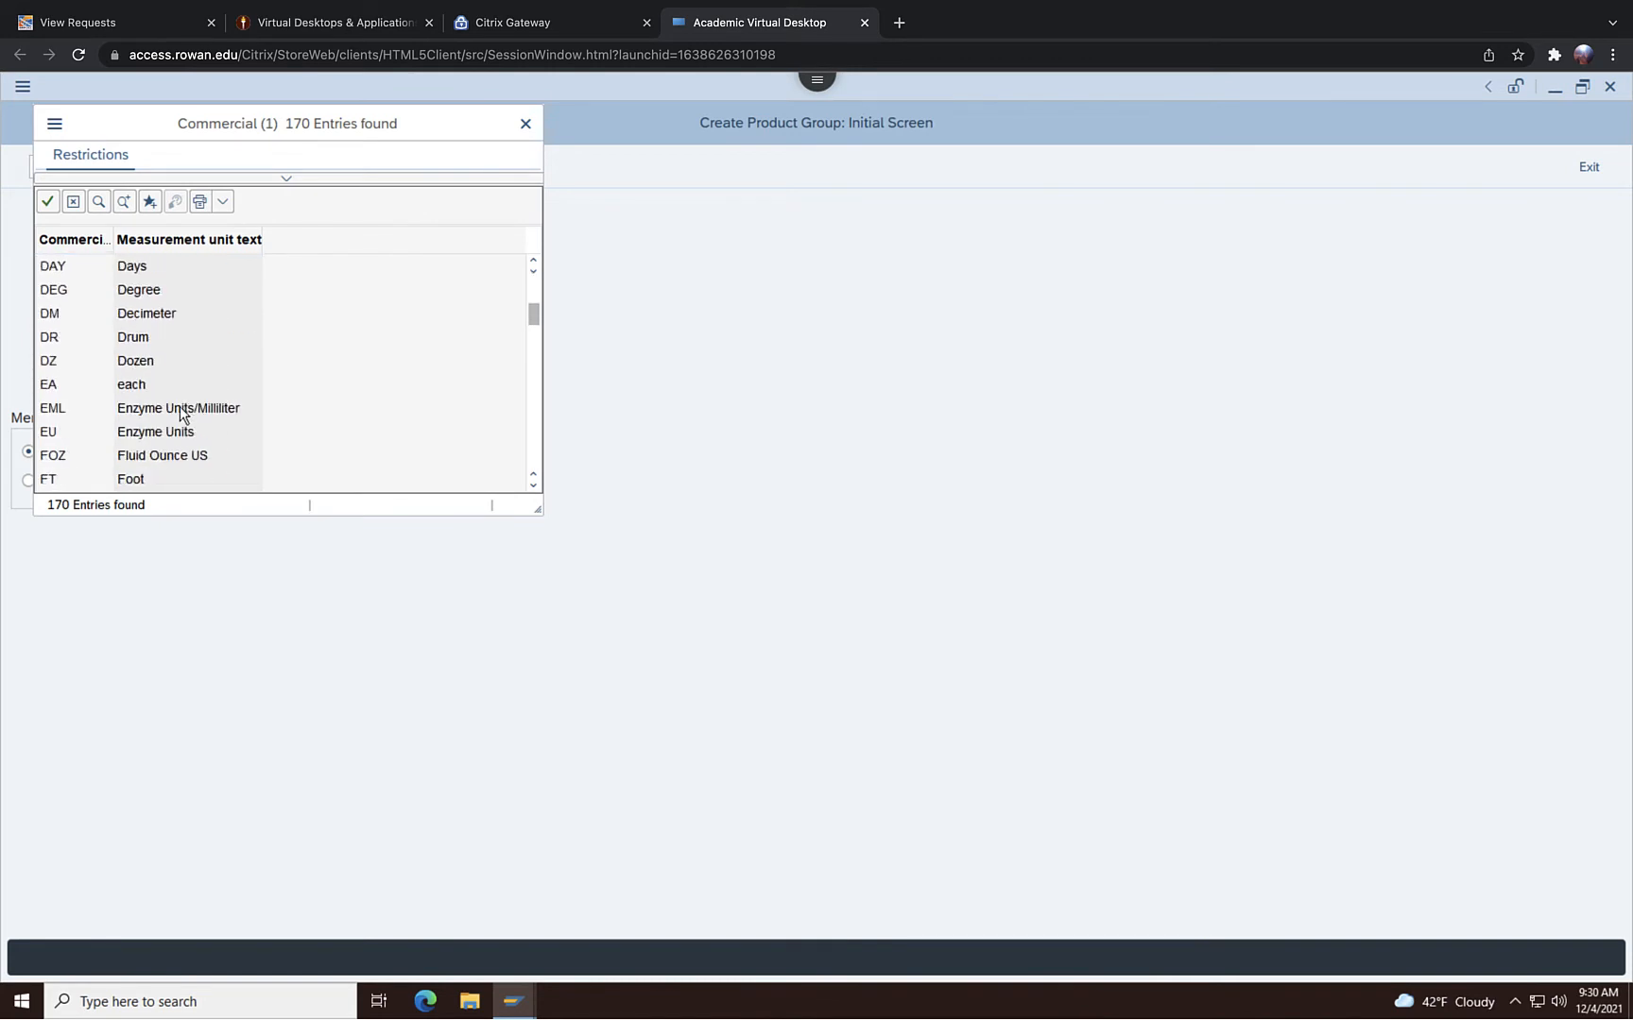
{"action": "double_click", "coordinate": [133, 384]}
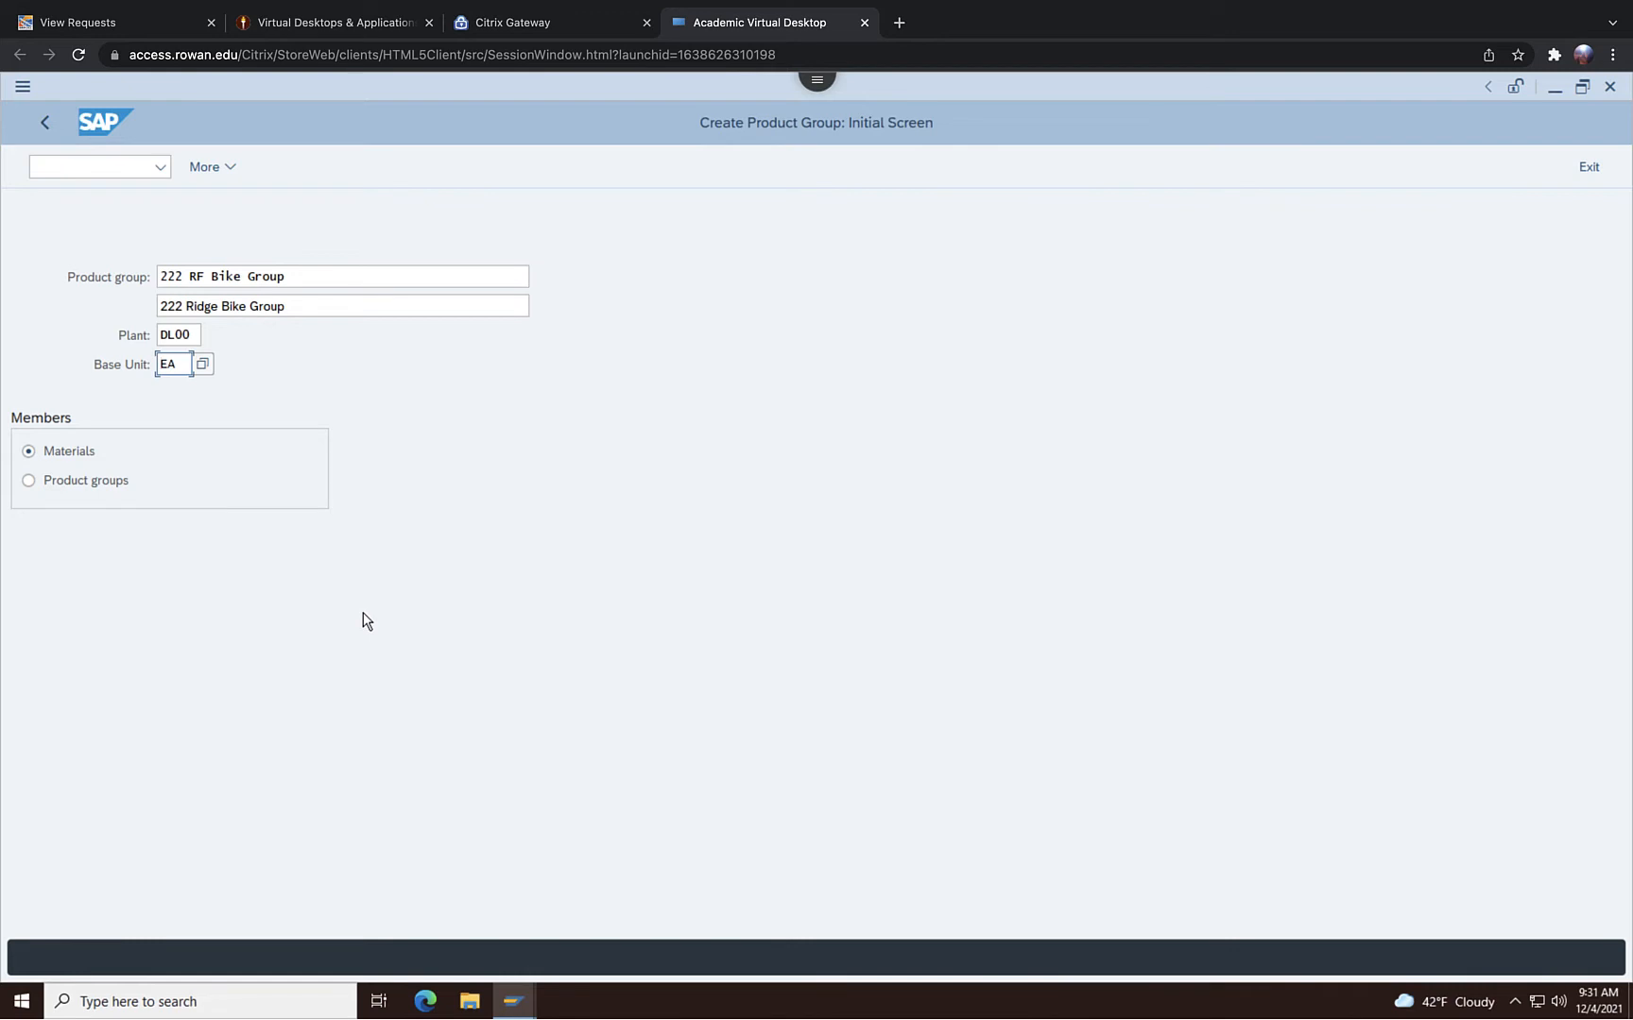
{"action": "key", "text": "Return"}
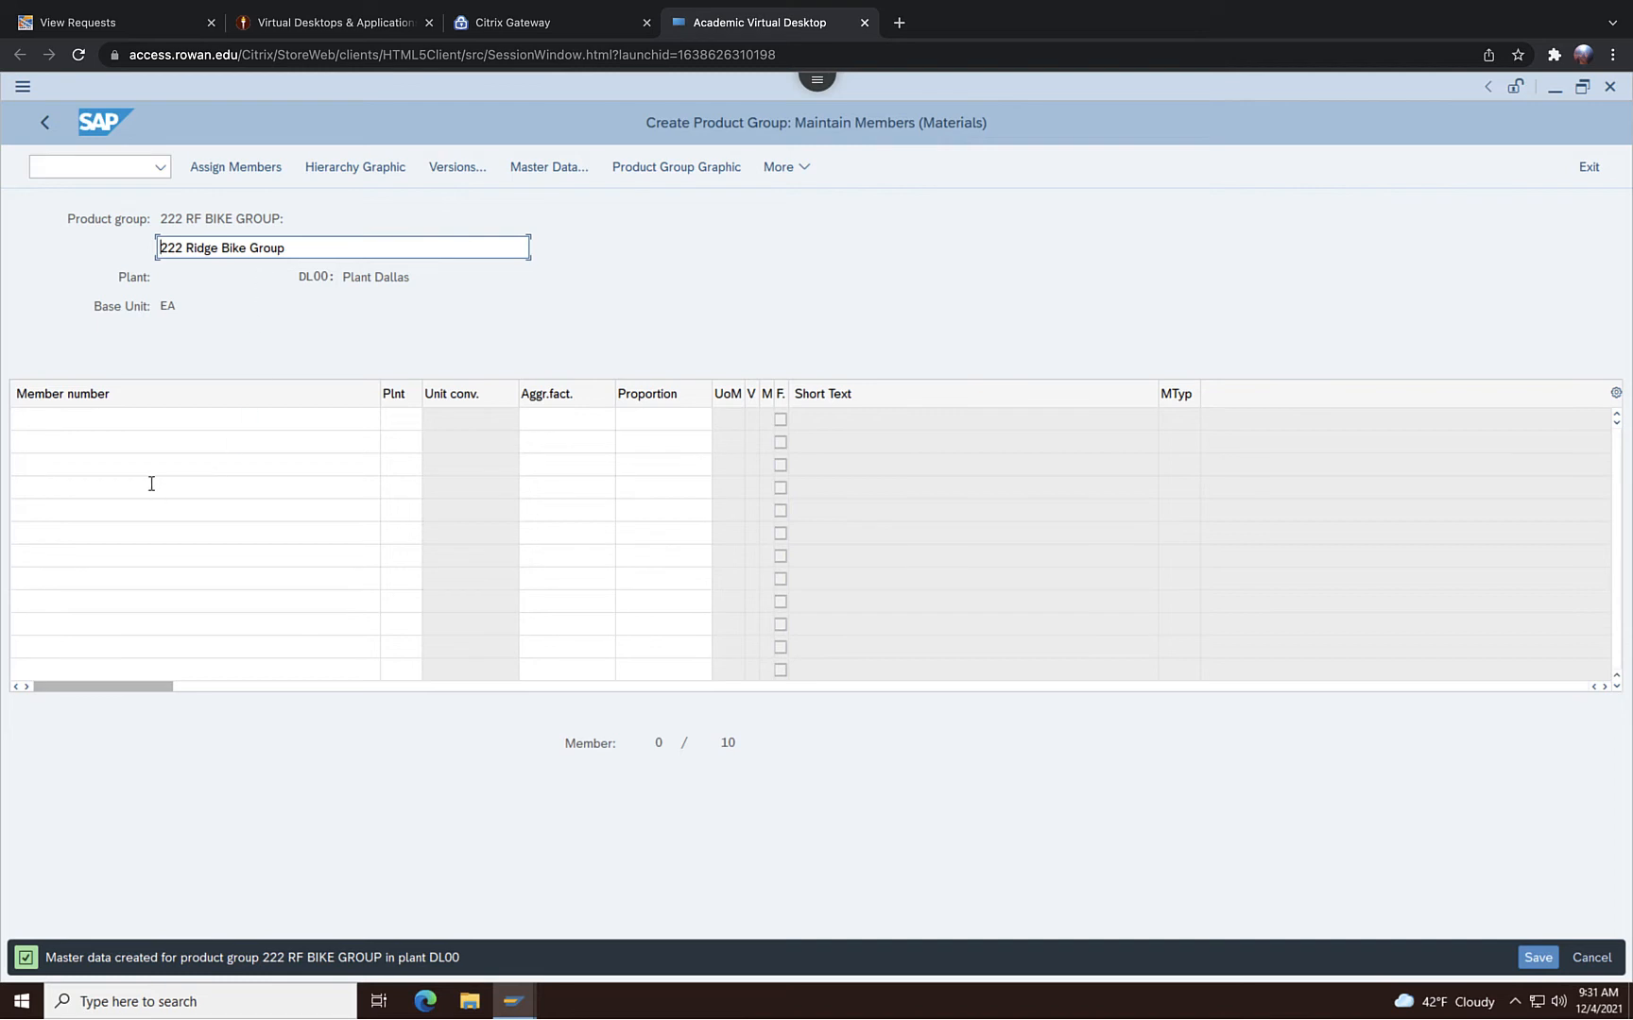
Step: Add material RFRT1000-222 as the first member, with aggregation factor 1 and proportion 25
{"action": "left_click", "coordinate": [117, 426]}
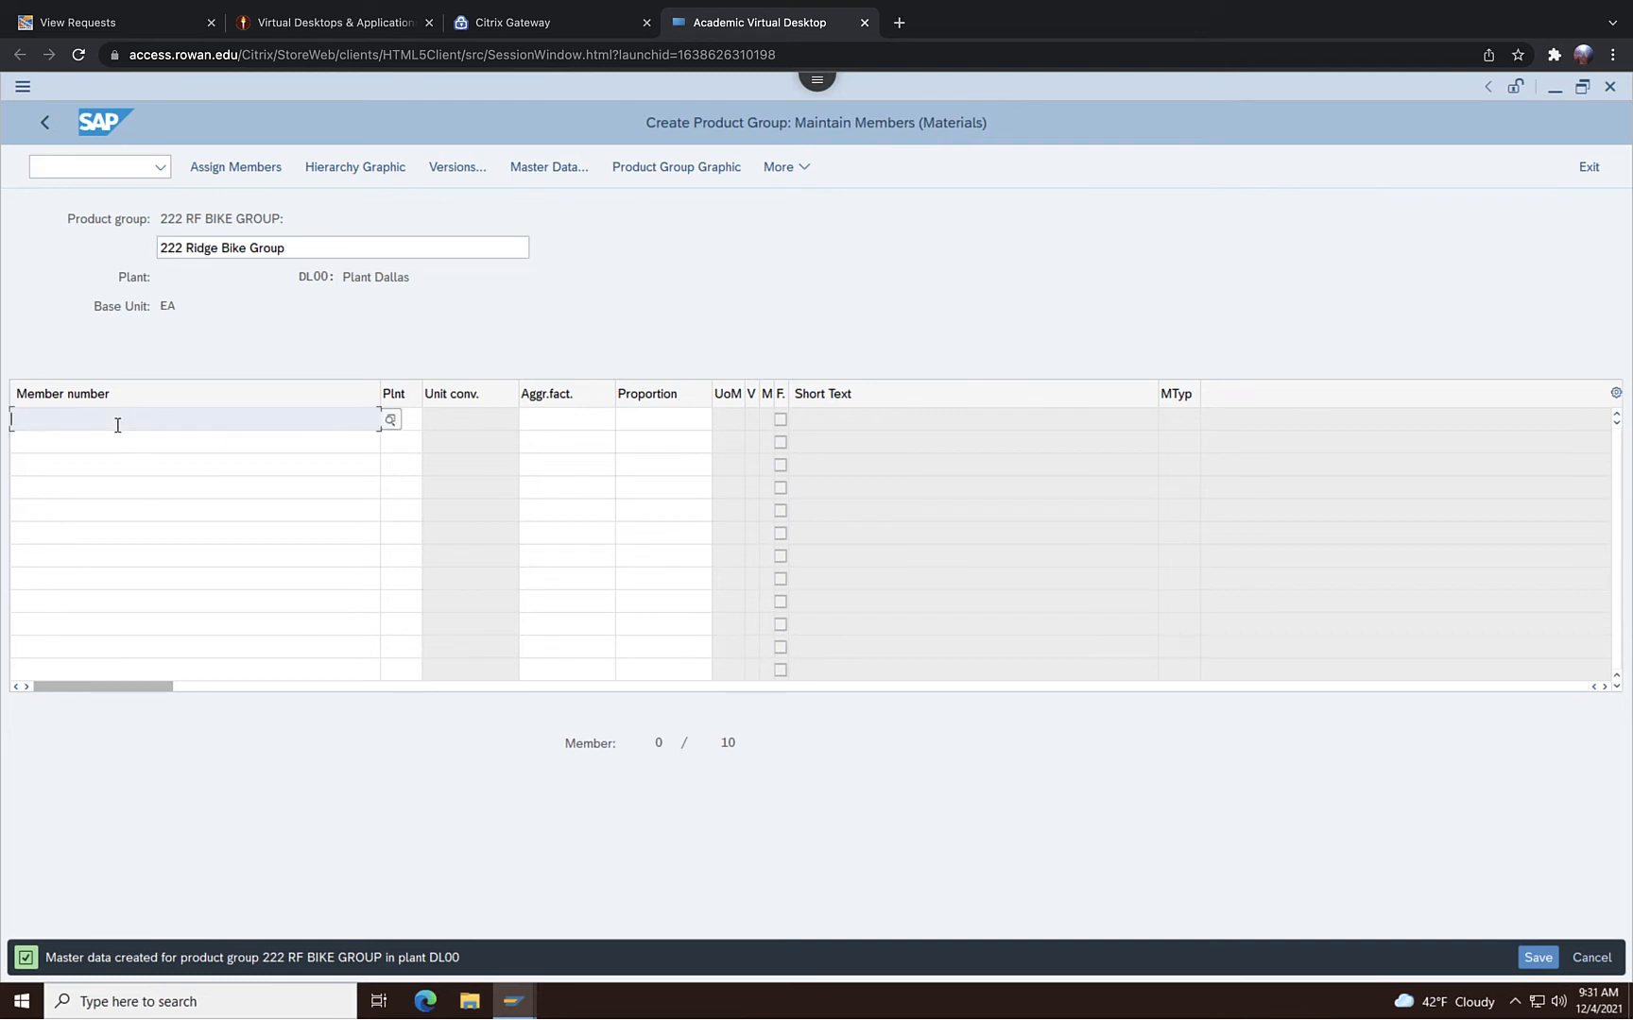
{"action": "type", "text": "RFRT"}
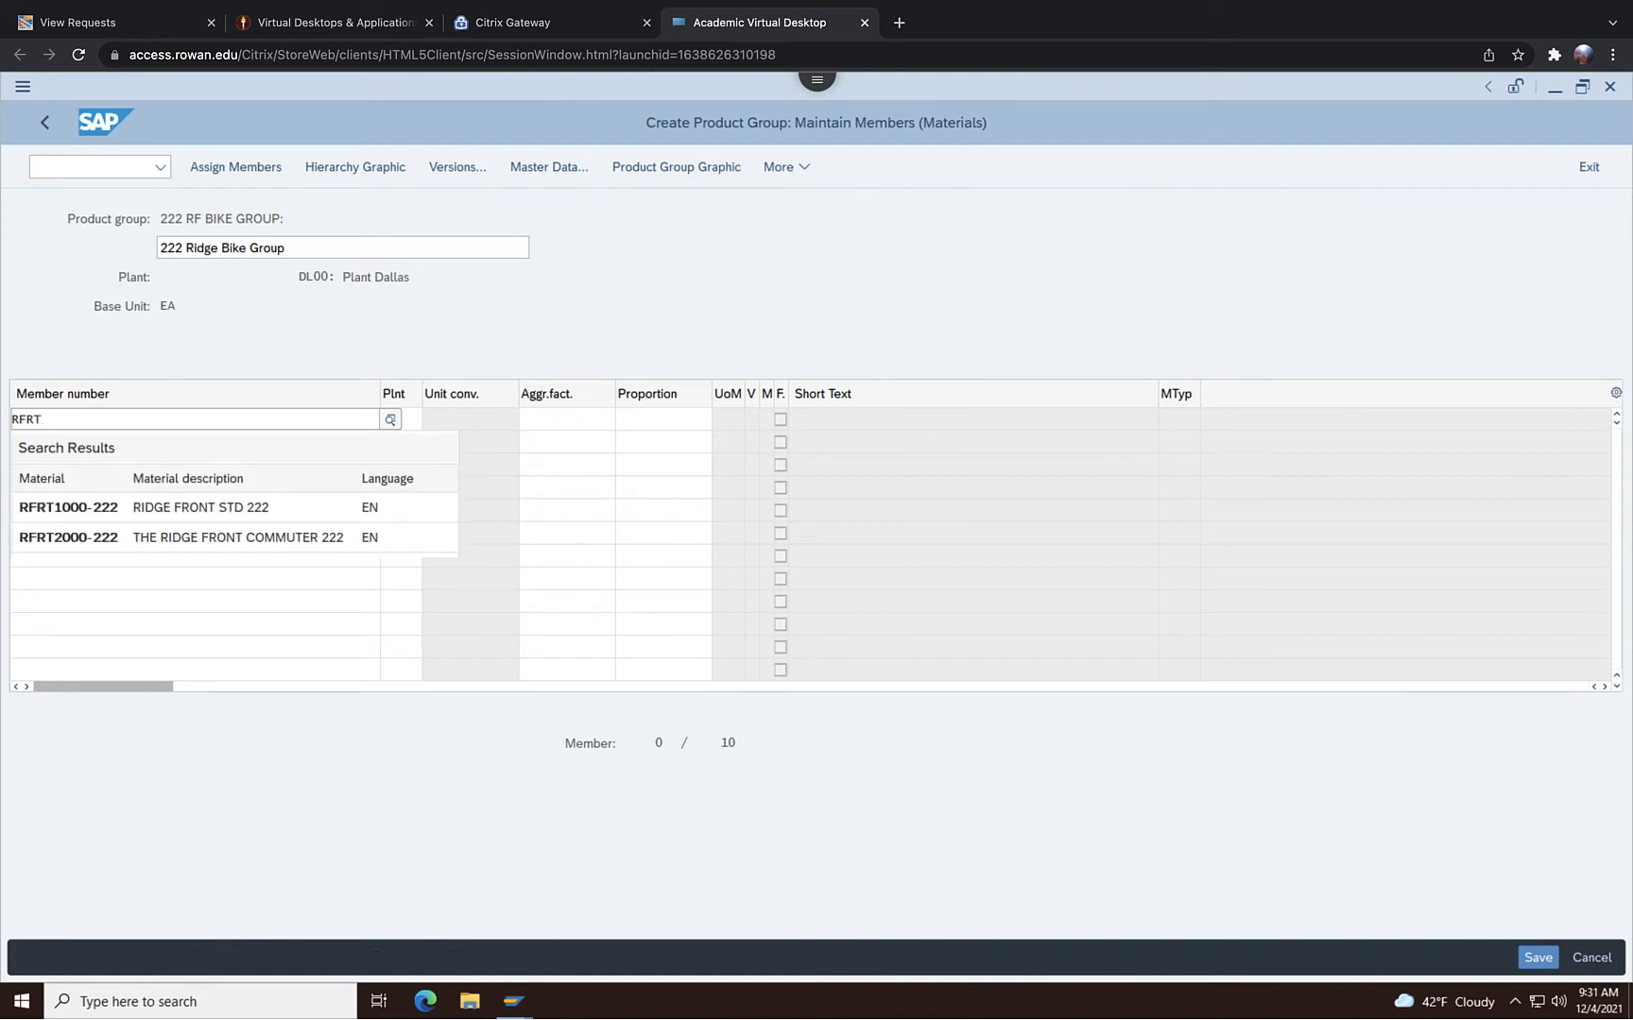
{"action": "type", "text": "1000"}
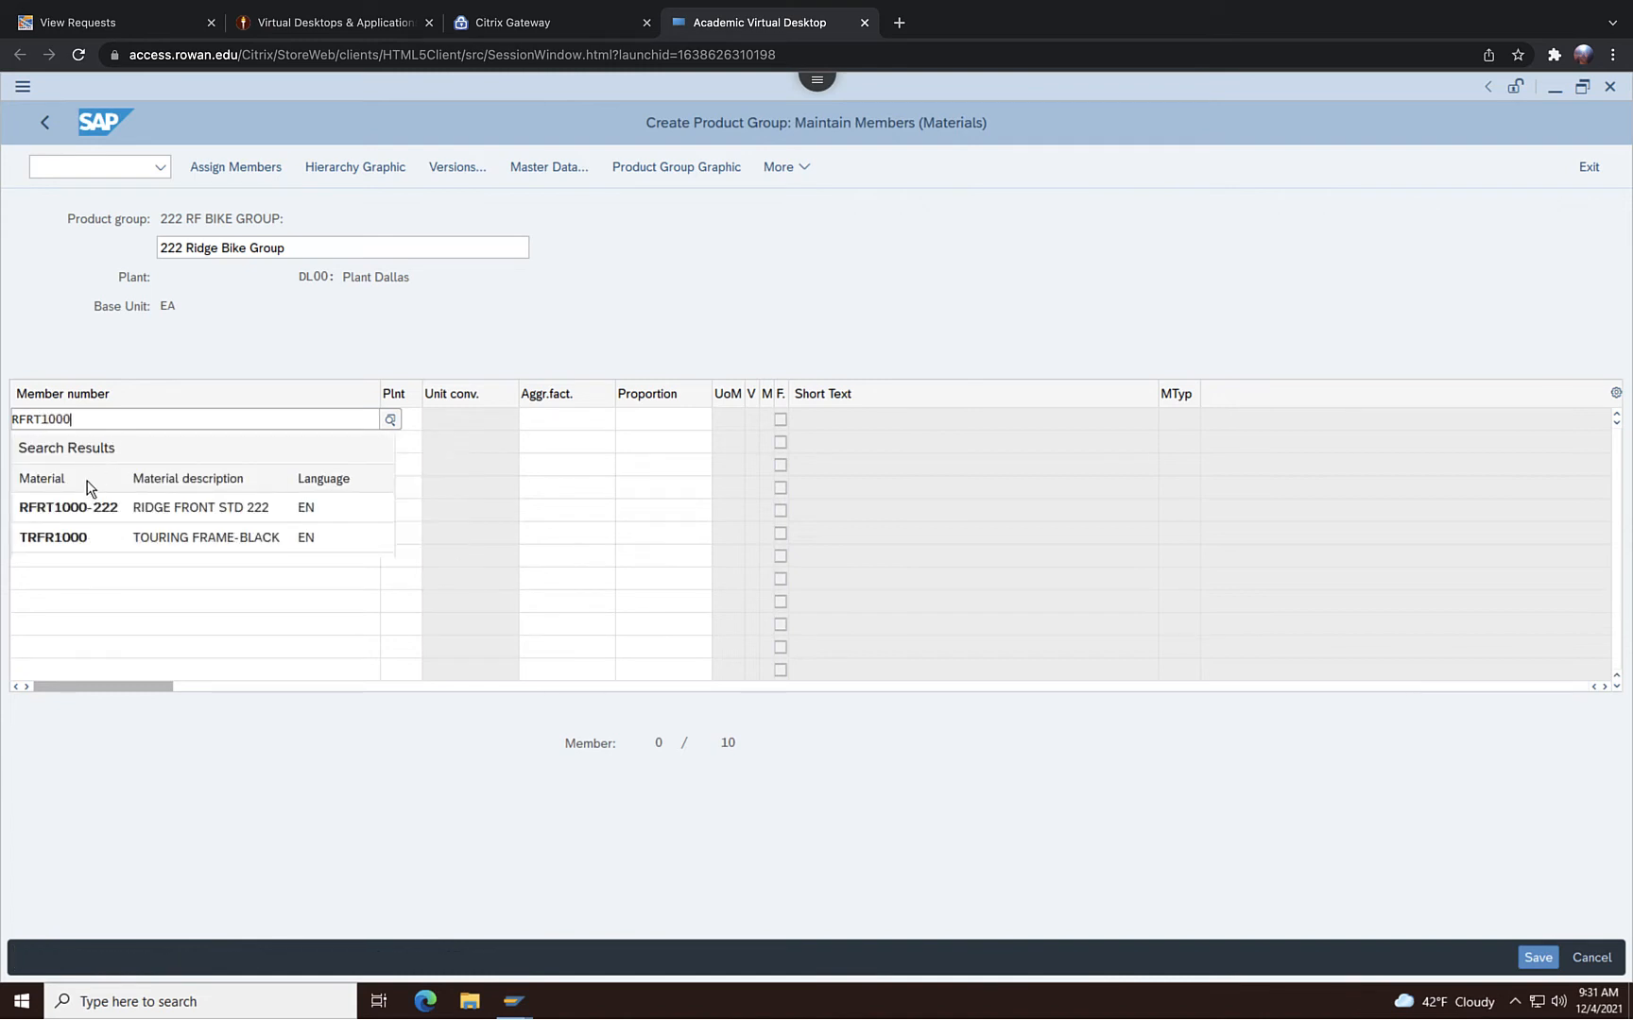
{"action": "left_click", "coordinate": [64, 510]}
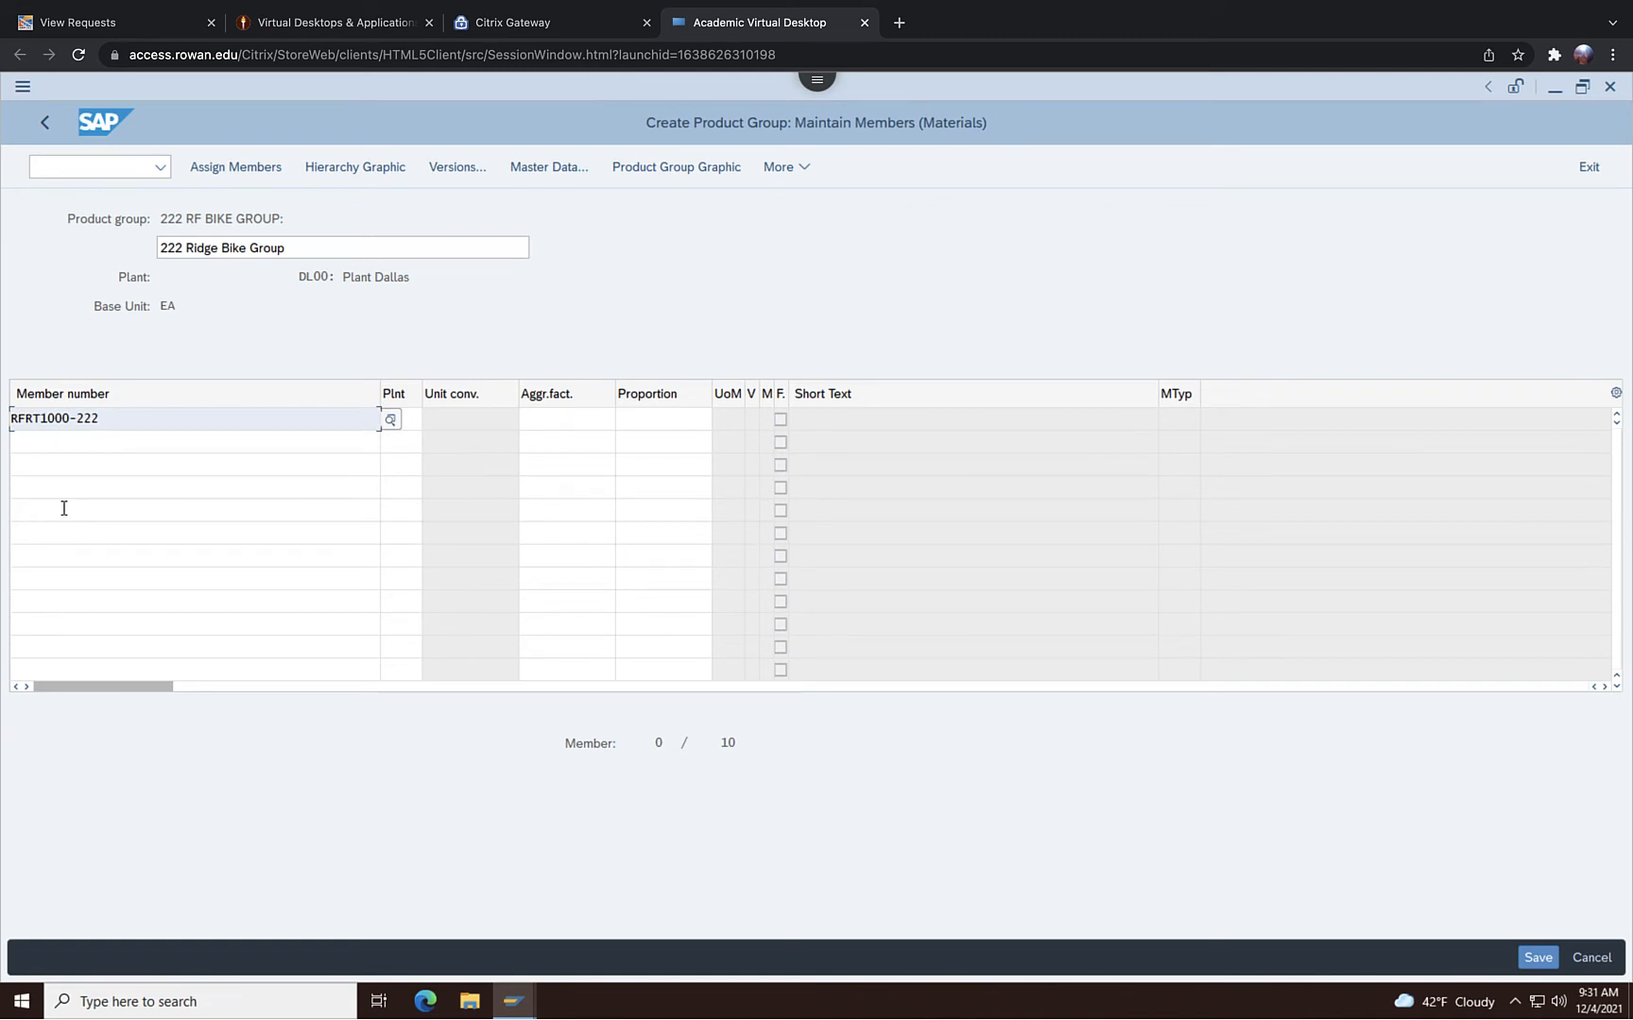
{"action": "left_click", "coordinate": [545, 420]}
{"action": "type", "text": "1"}
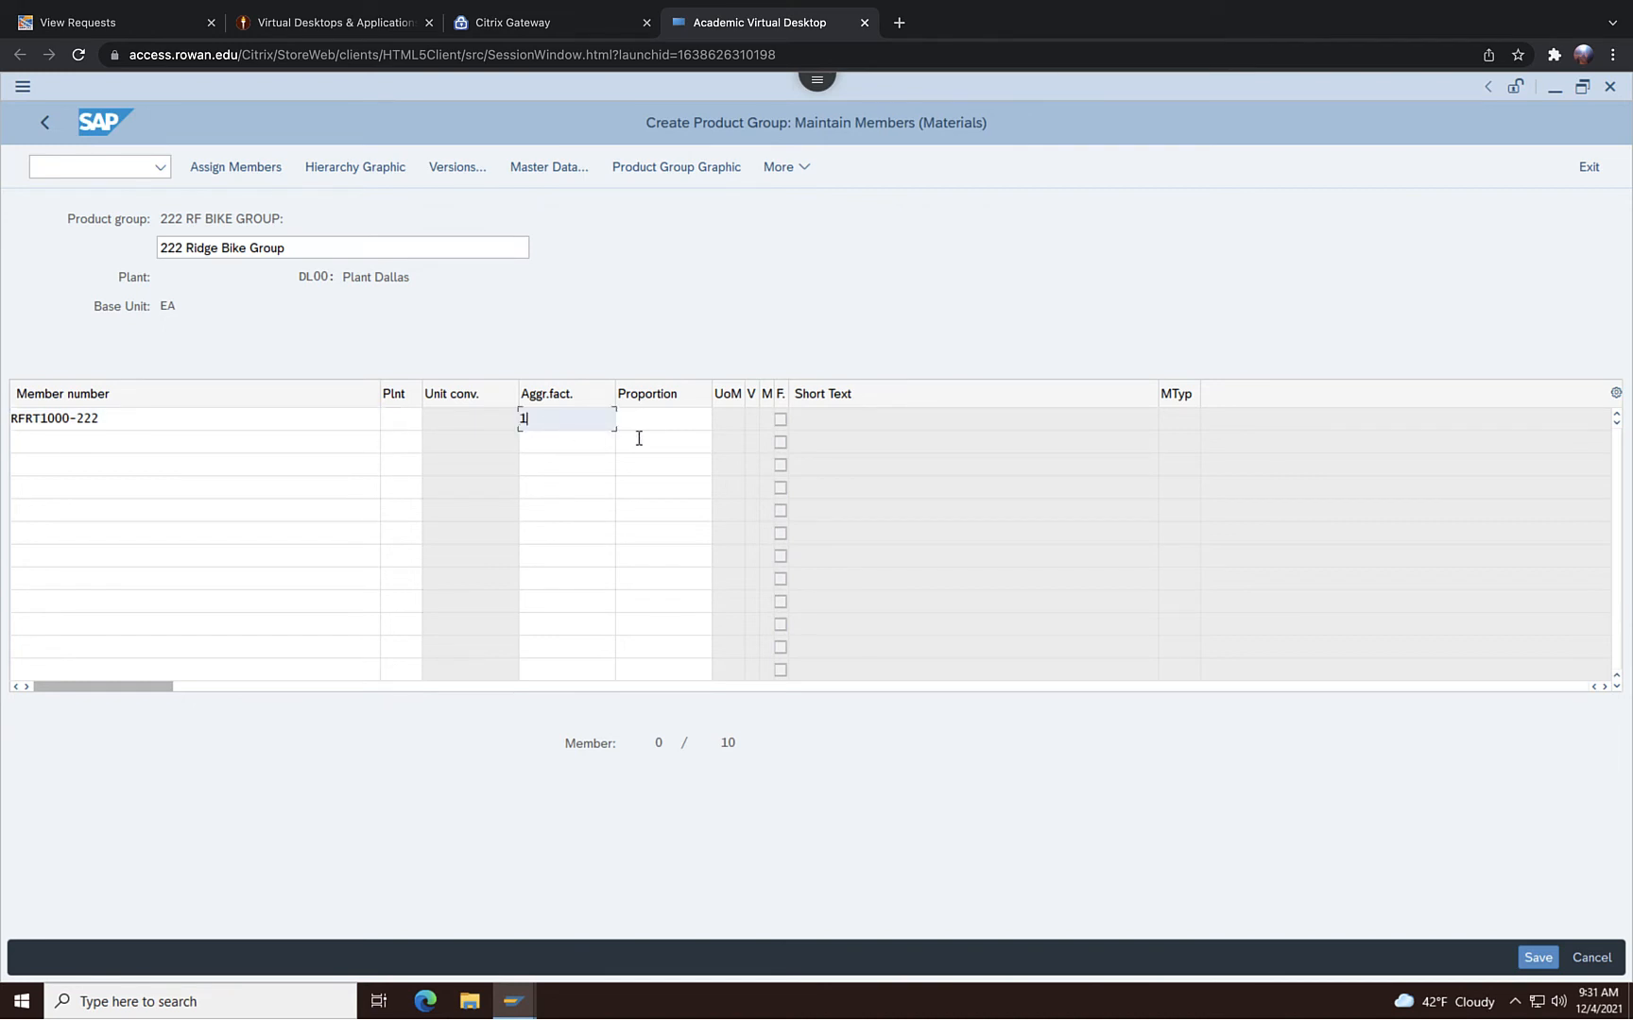
{"action": "left_click", "coordinate": [662, 430]}
{"action": "type", "text": "25"}
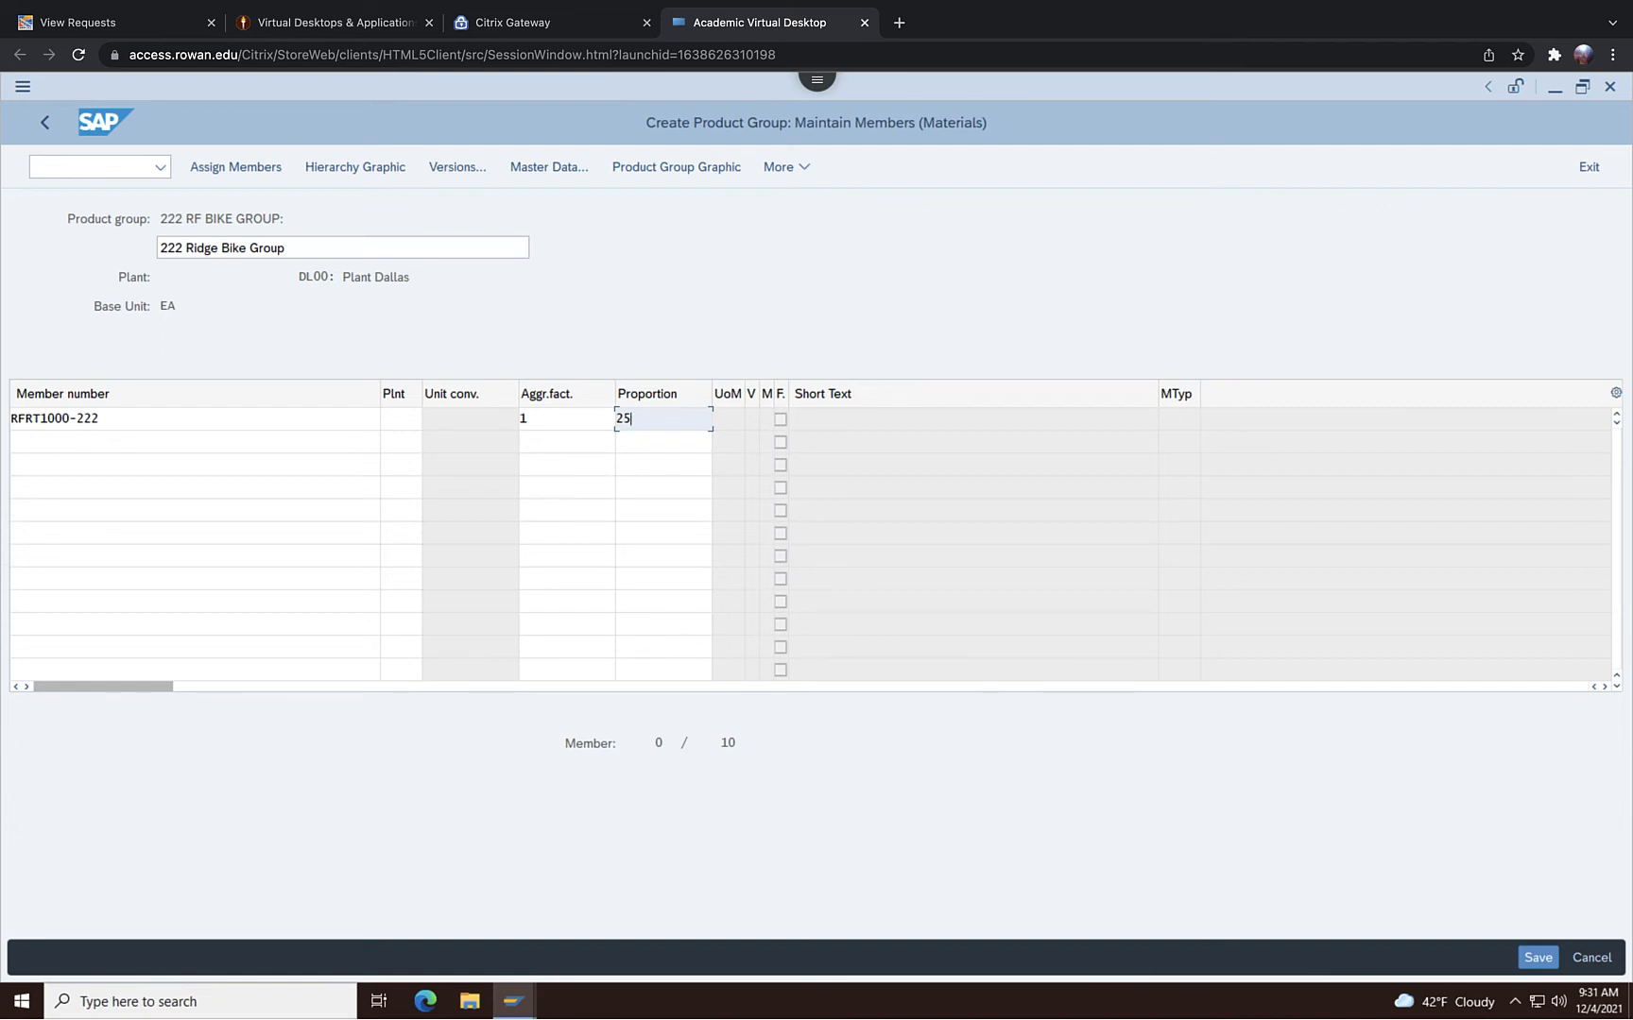
Step: Add material RFRT2000-222 as the second member, with aggregation factor 1 and proportion 75, and try to save the product group
{"action": "left_click", "coordinate": [83, 443]}
{"action": "type", "text": "RFRT"}
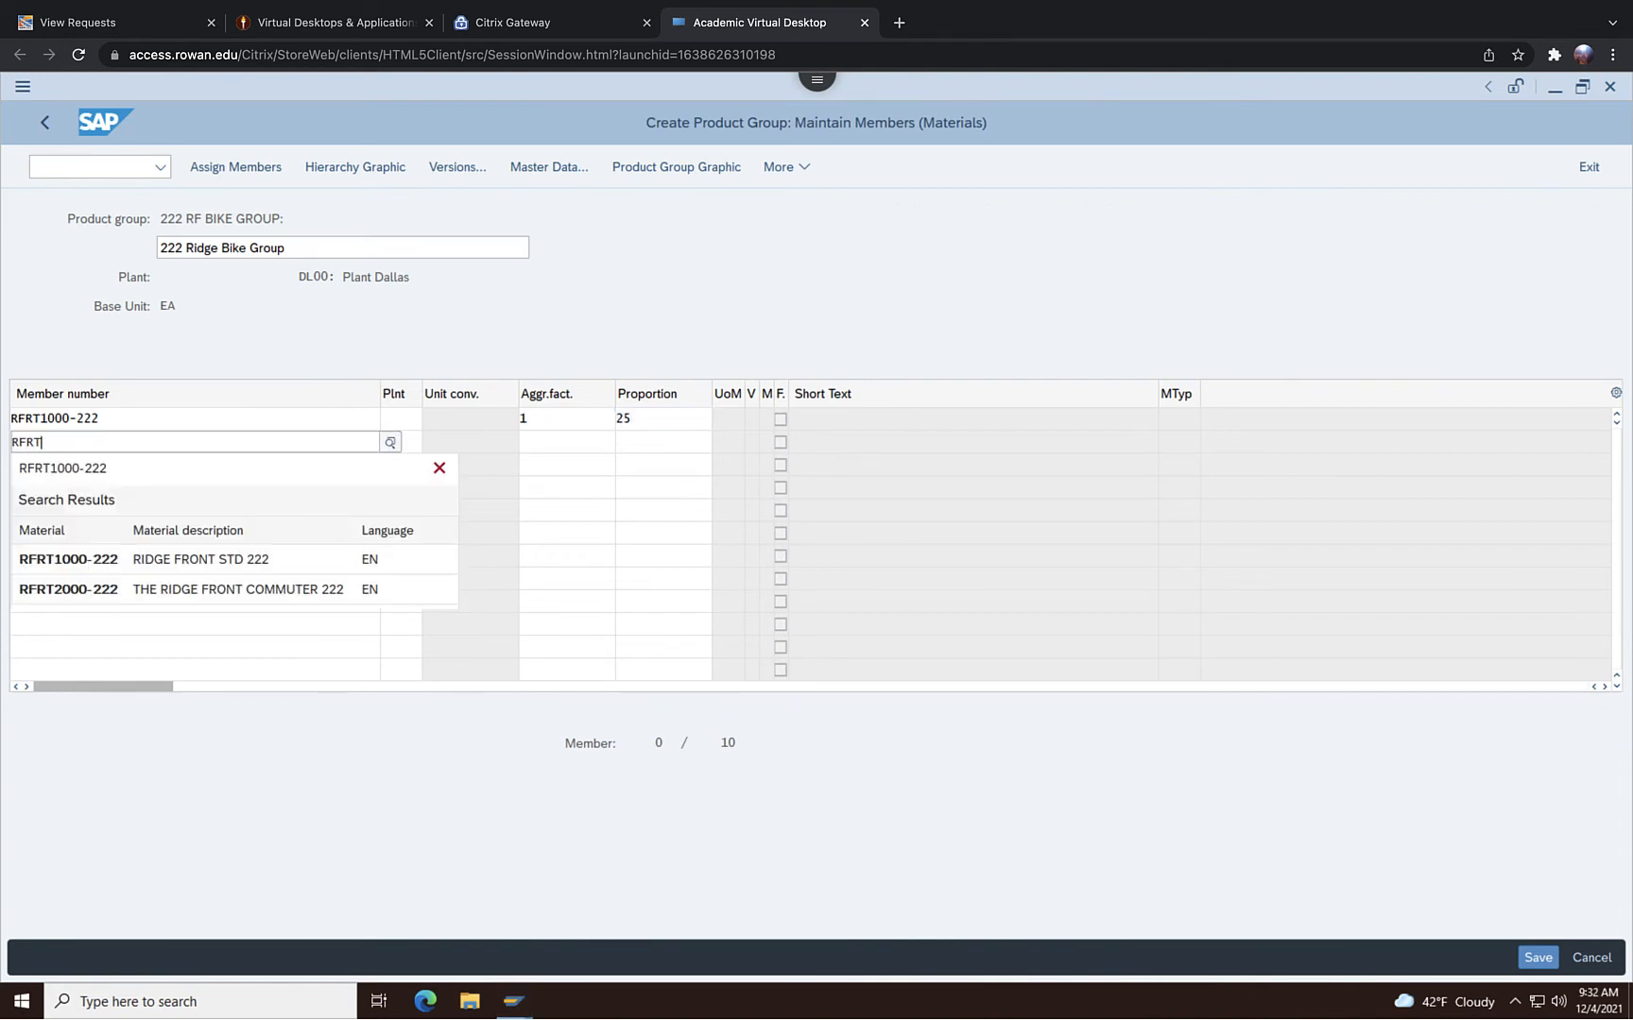
{"action": "type", "text": "2000"}
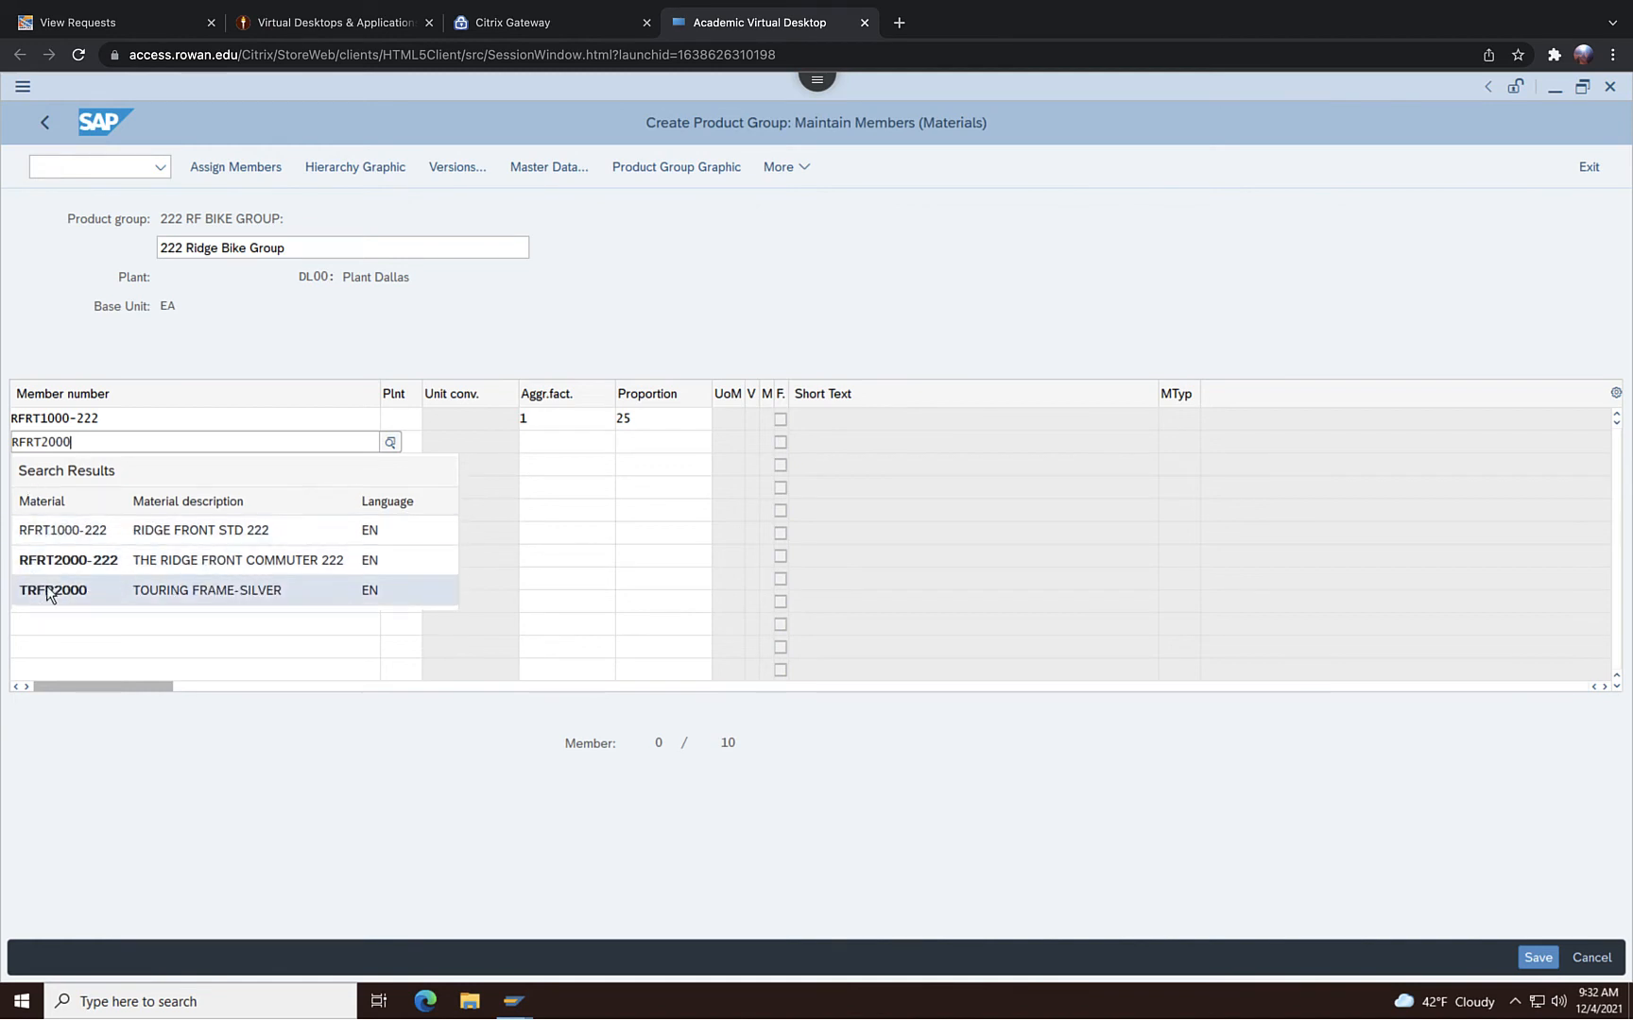
{"action": "type", "text": "-222"}
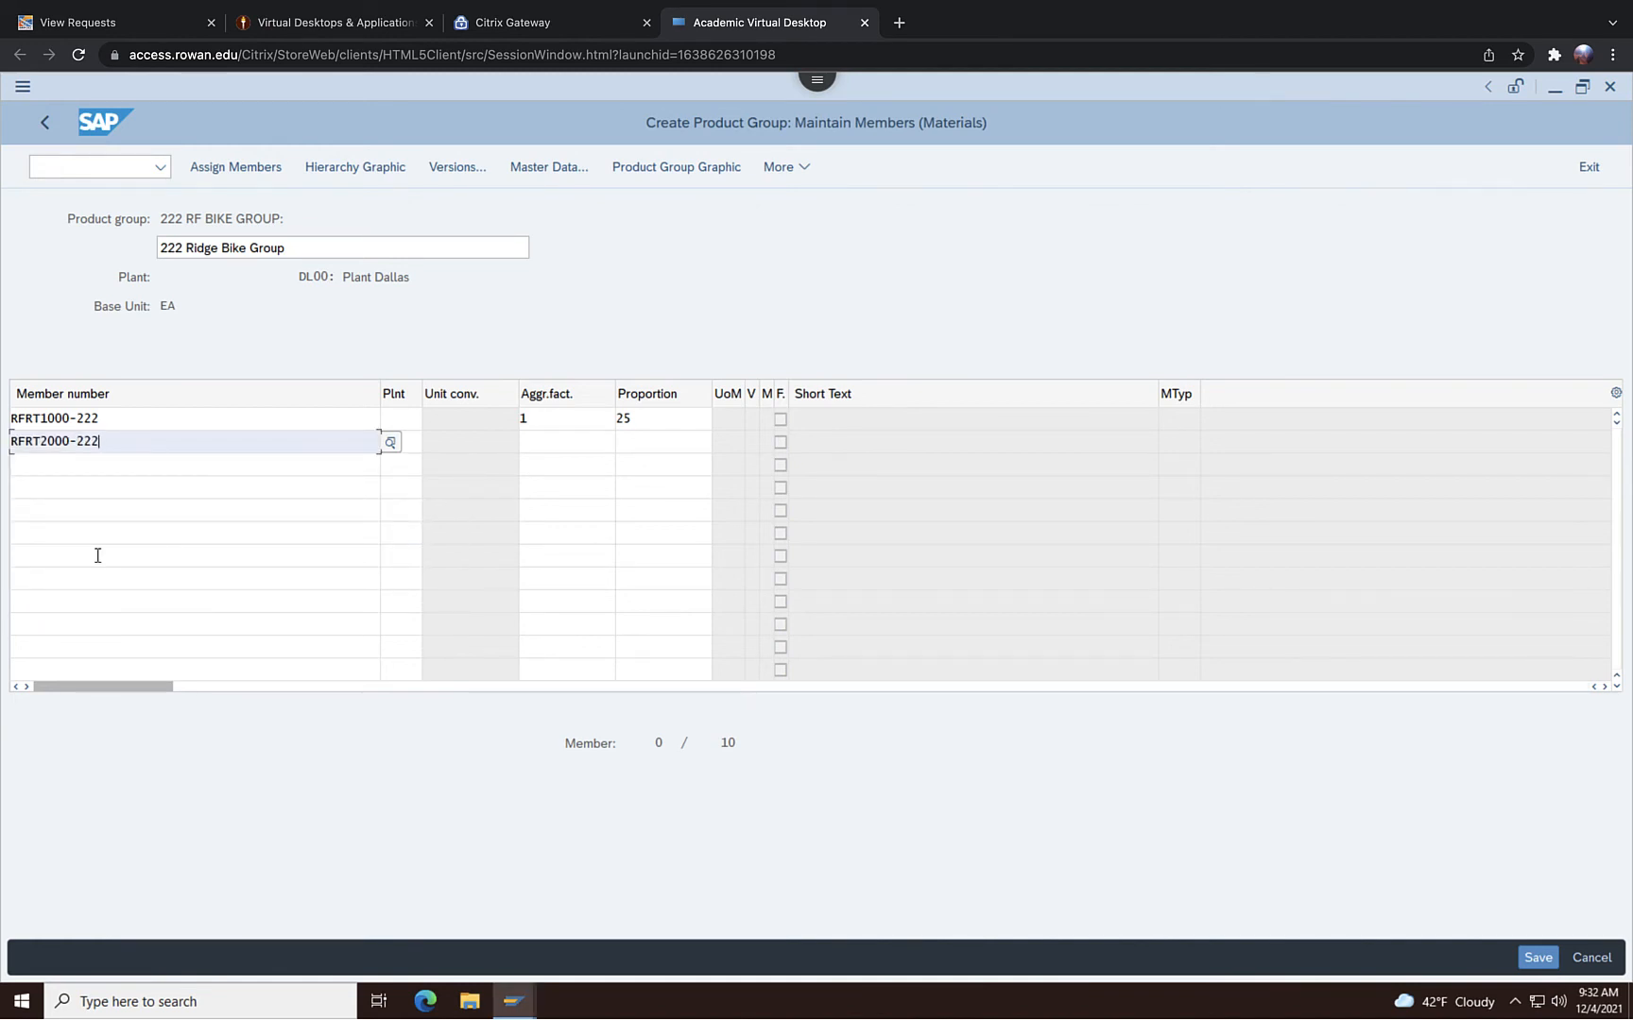
{"action": "left_click", "coordinate": [566, 446]}
{"action": "type", "text": "1"}
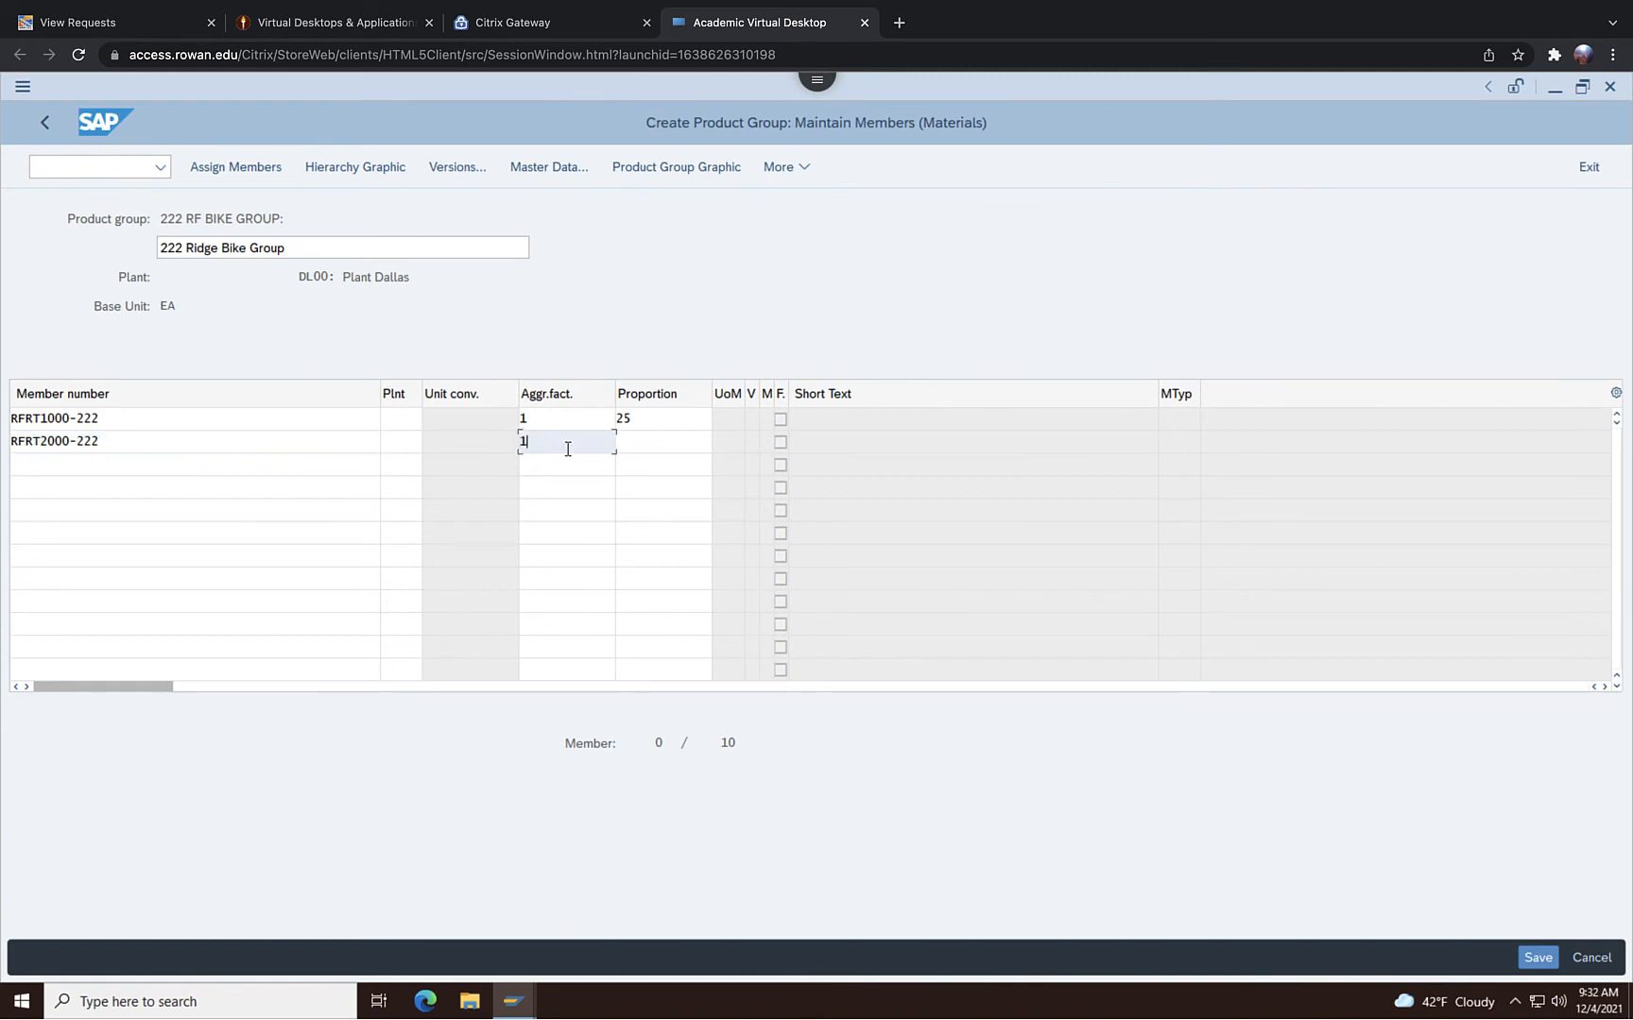
{"action": "left_click", "coordinate": [635, 445]}
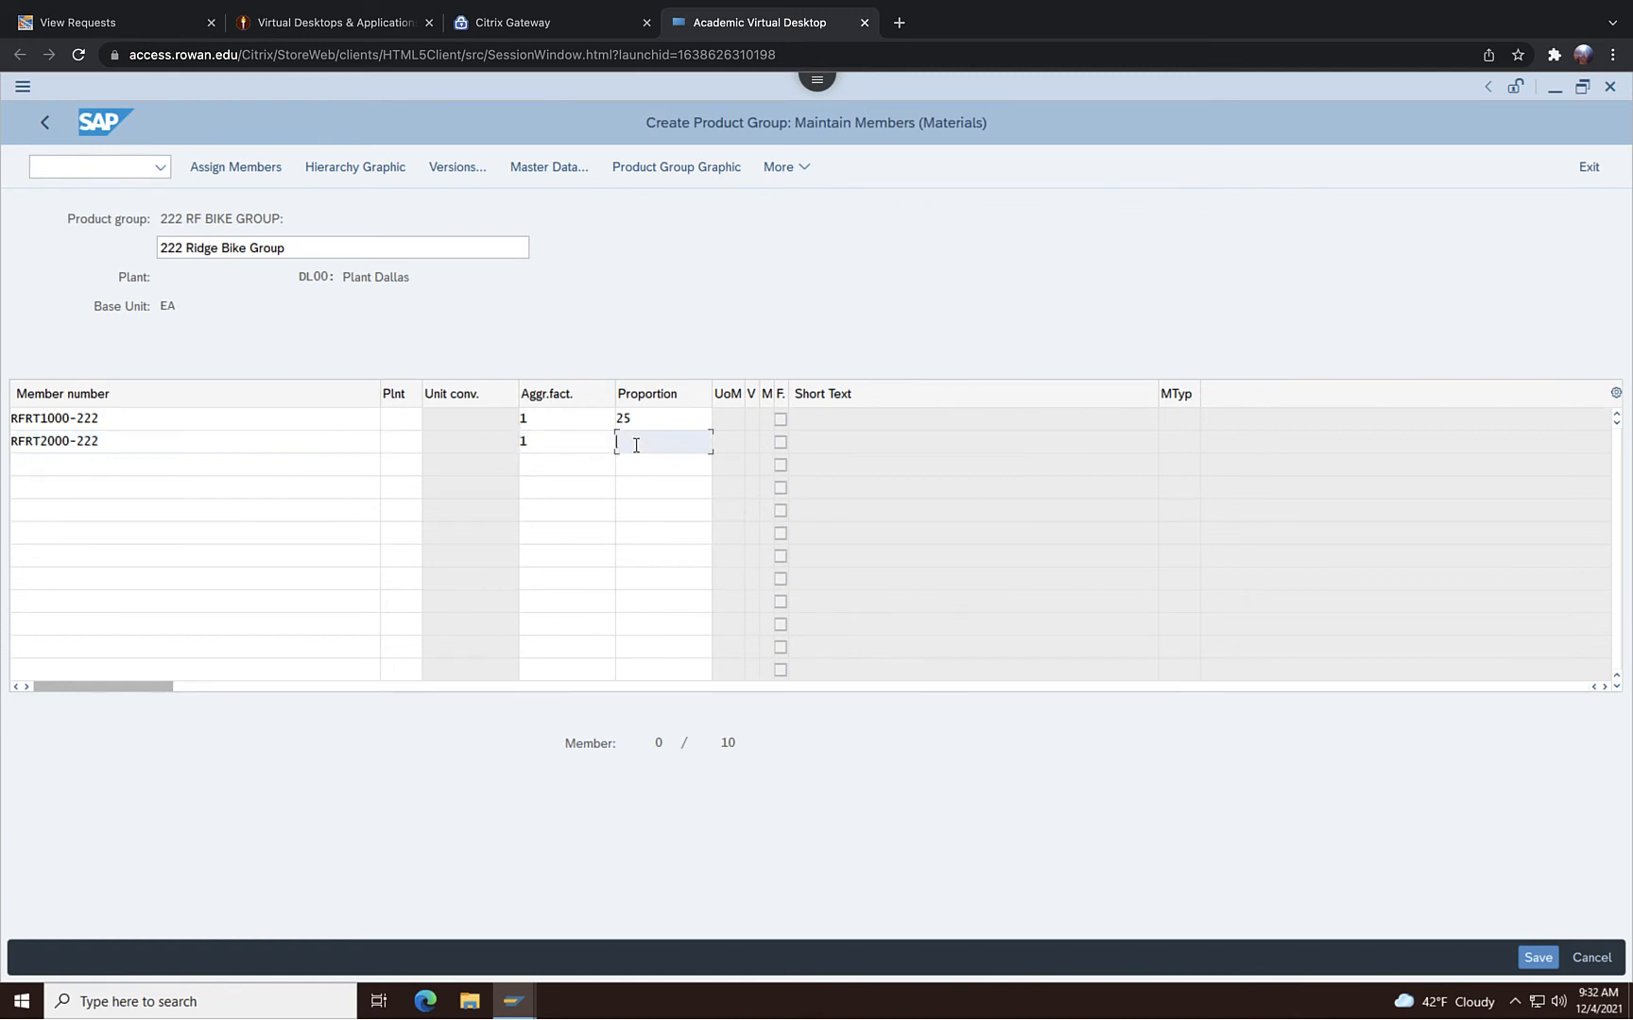
{"action": "type", "text": "75"}
{"action": "left_click", "coordinate": [1531, 957]}
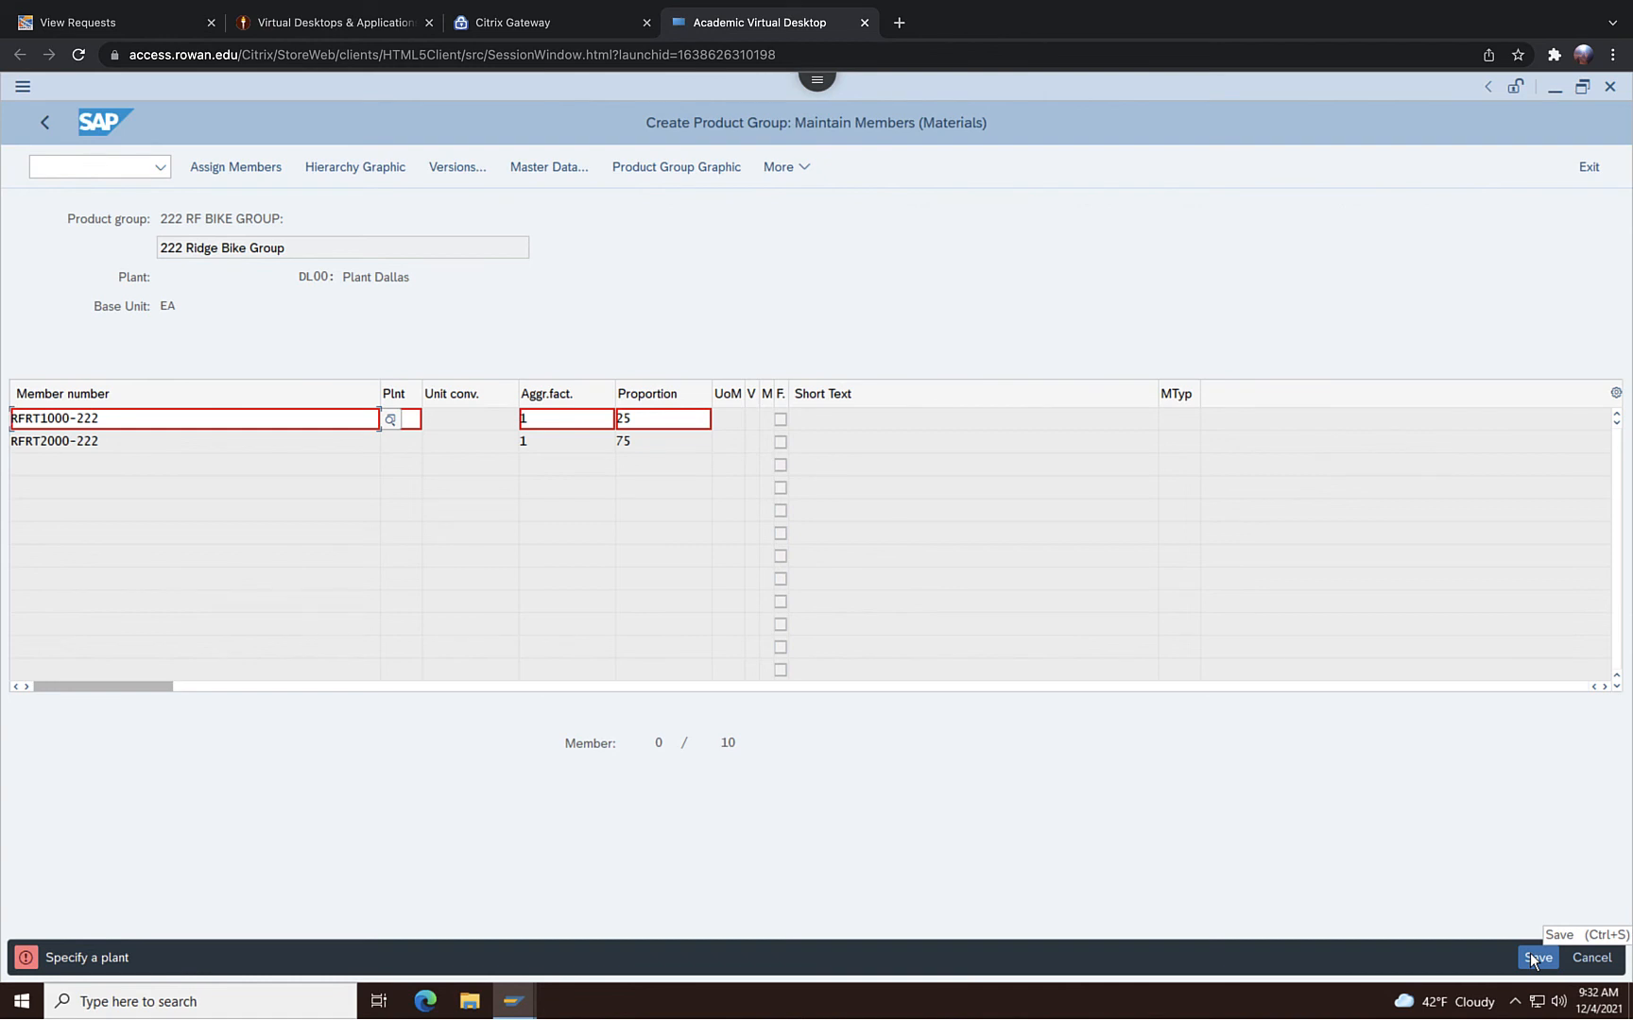
Step: Set the plant of member RFRT1000-222 to DL00 by choosing it from the list of plants
{"action": "left_click", "coordinate": [414, 419]}
{"action": "left_click", "coordinate": [433, 423]}
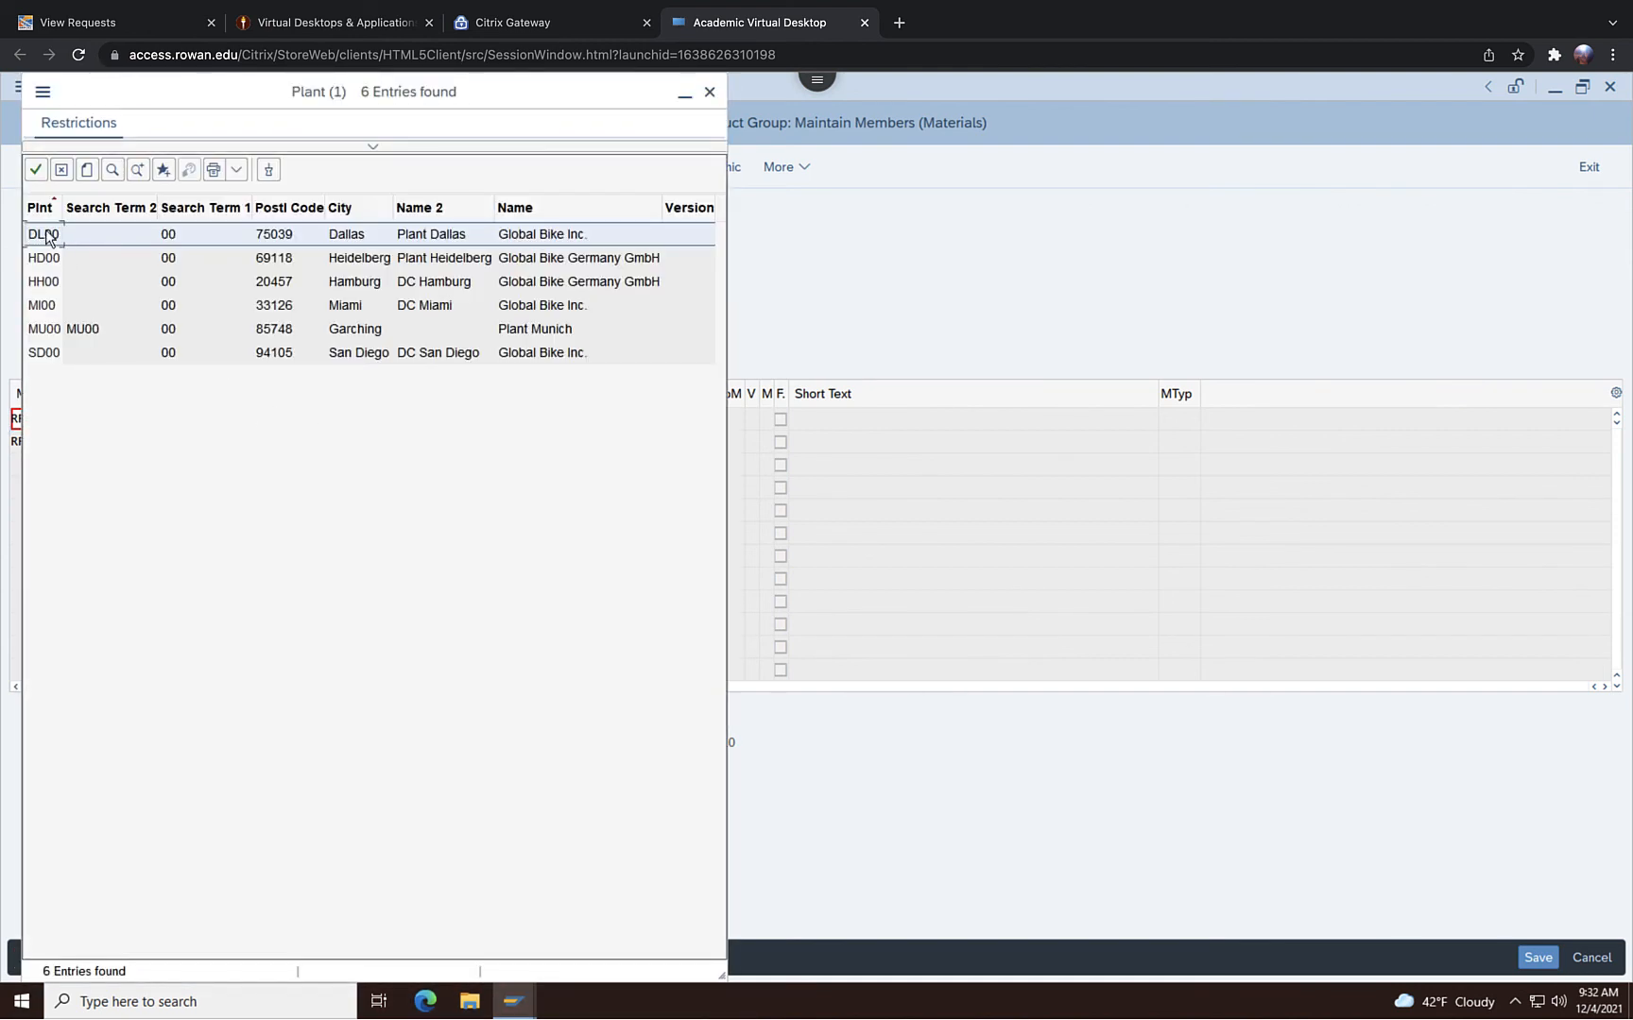
{"action": "double_click", "coordinate": [49, 236]}
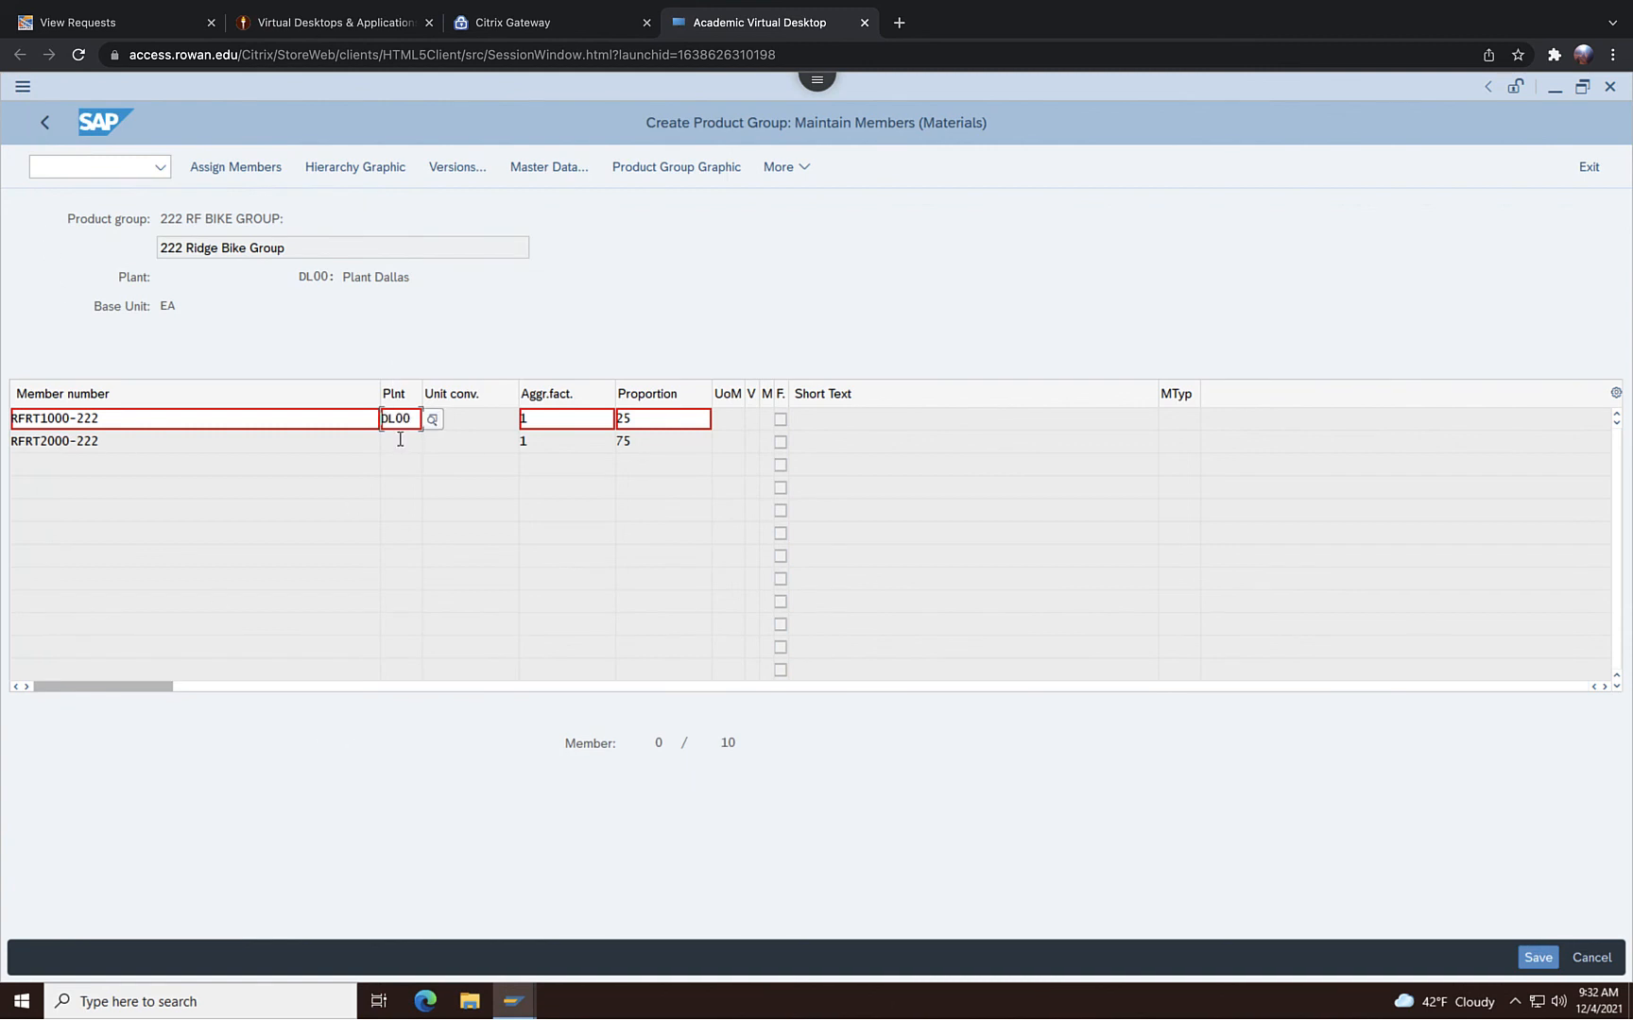
Step: Try to assign plant DL00 from the list of plants to member RFRT2000-222 and save the product group
{"action": "left_click", "coordinate": [430, 443]}
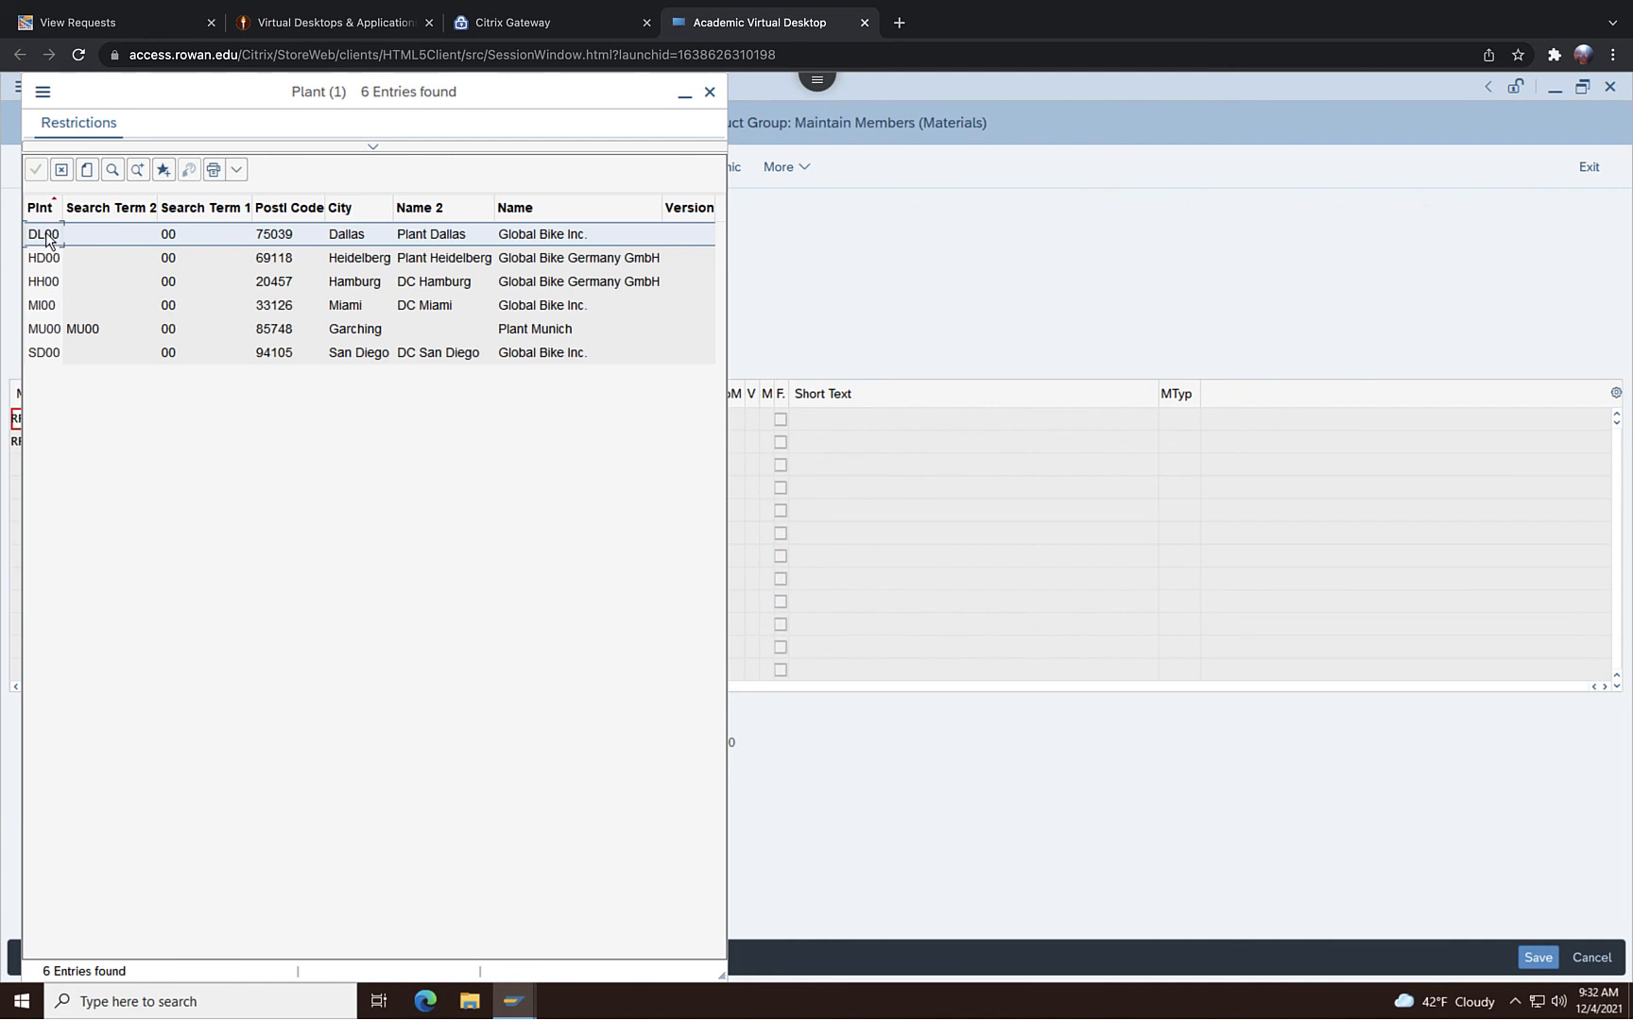
{"action": "double_click", "coordinate": [46, 236]}
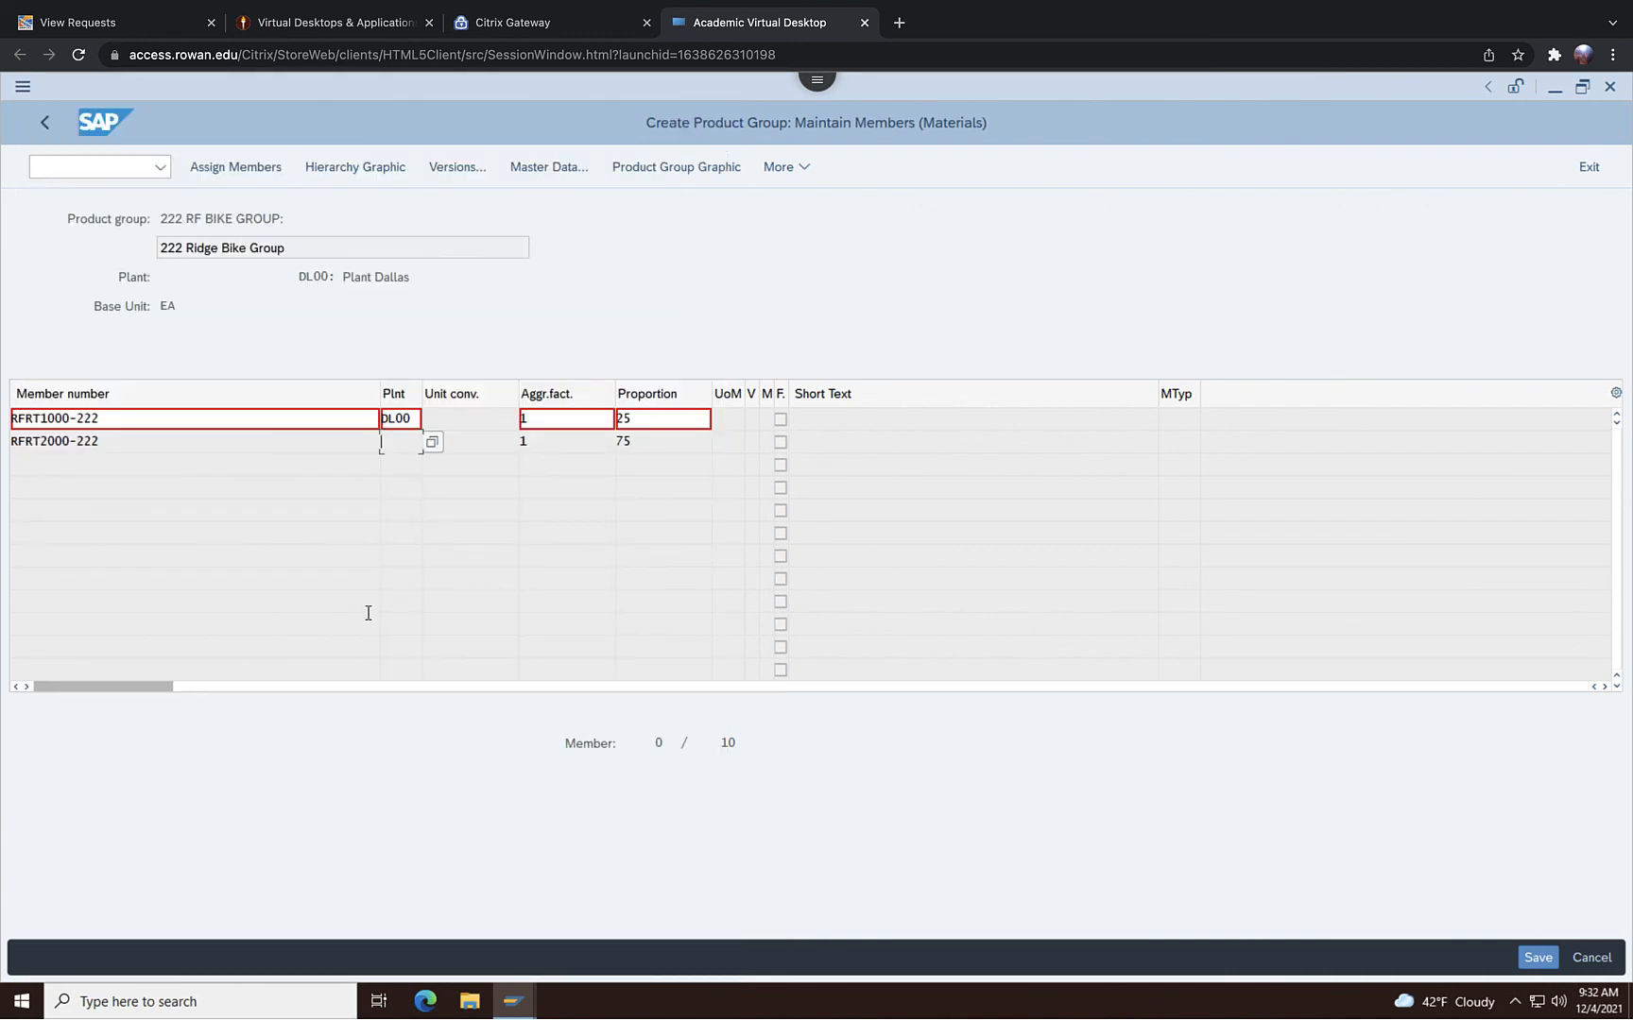
{"action": "left_click", "coordinate": [277, 445]}
{"action": "left_click", "coordinate": [1534, 957]}
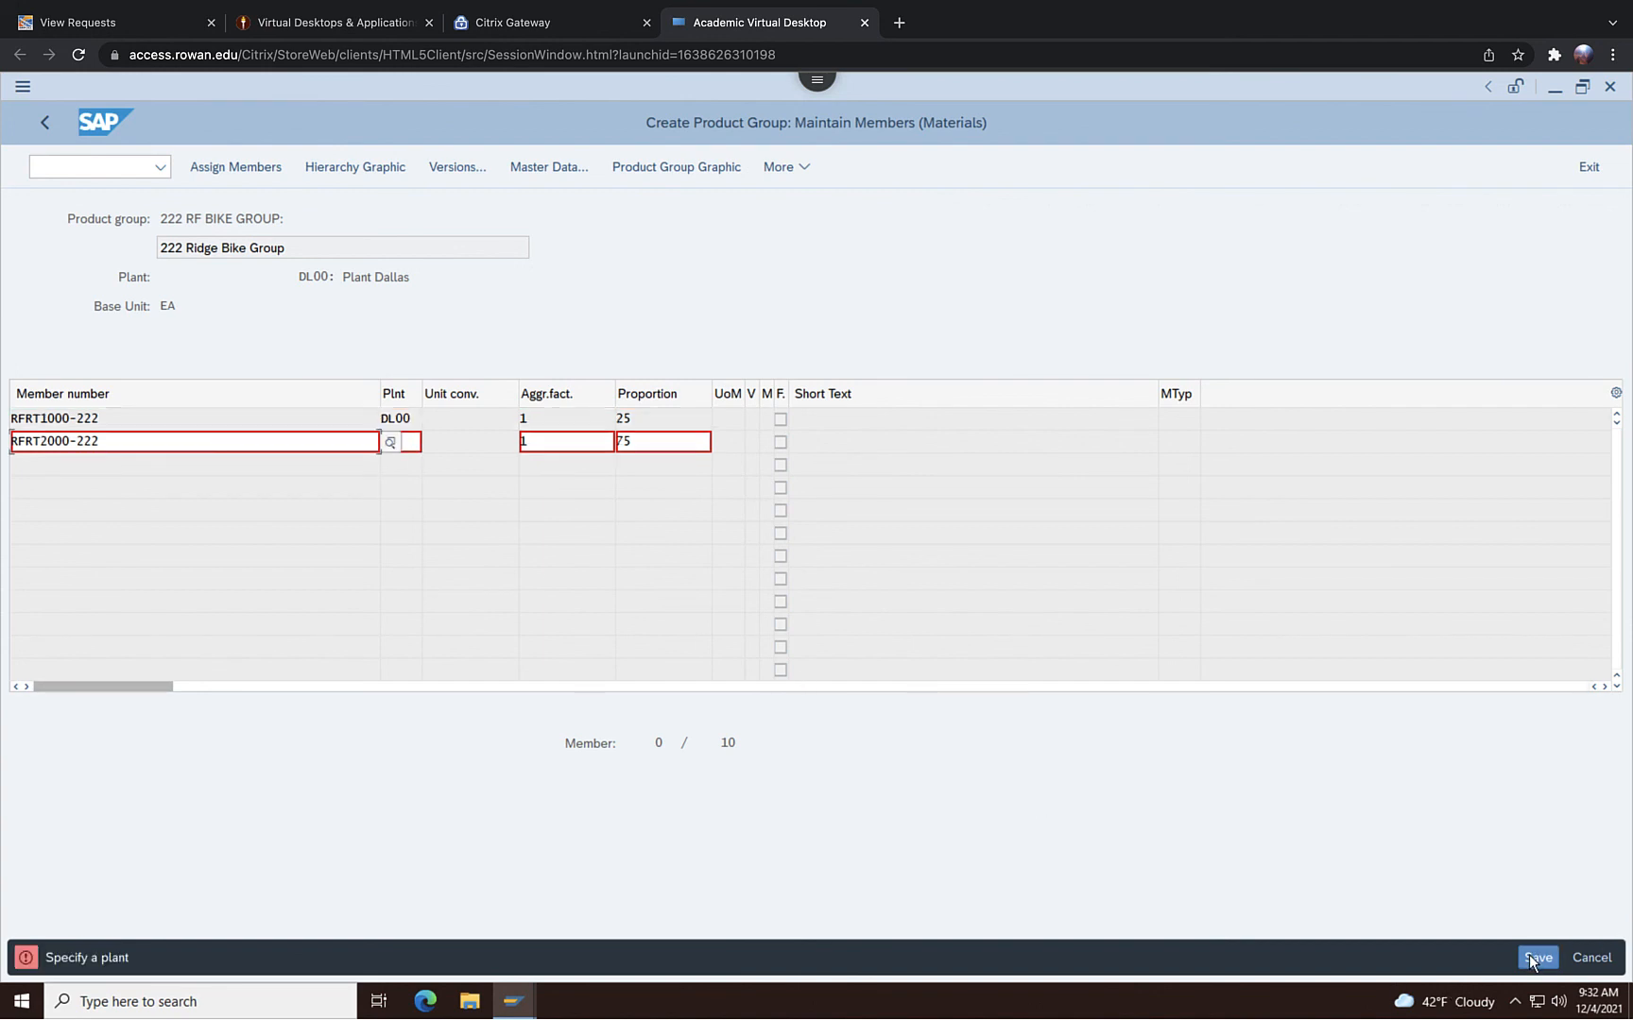
Step: Enter plant DL00 for member RFRT2000-222 and save the product group
{"action": "left_click", "coordinate": [414, 442]}
{"action": "type", "text": "DL00"}
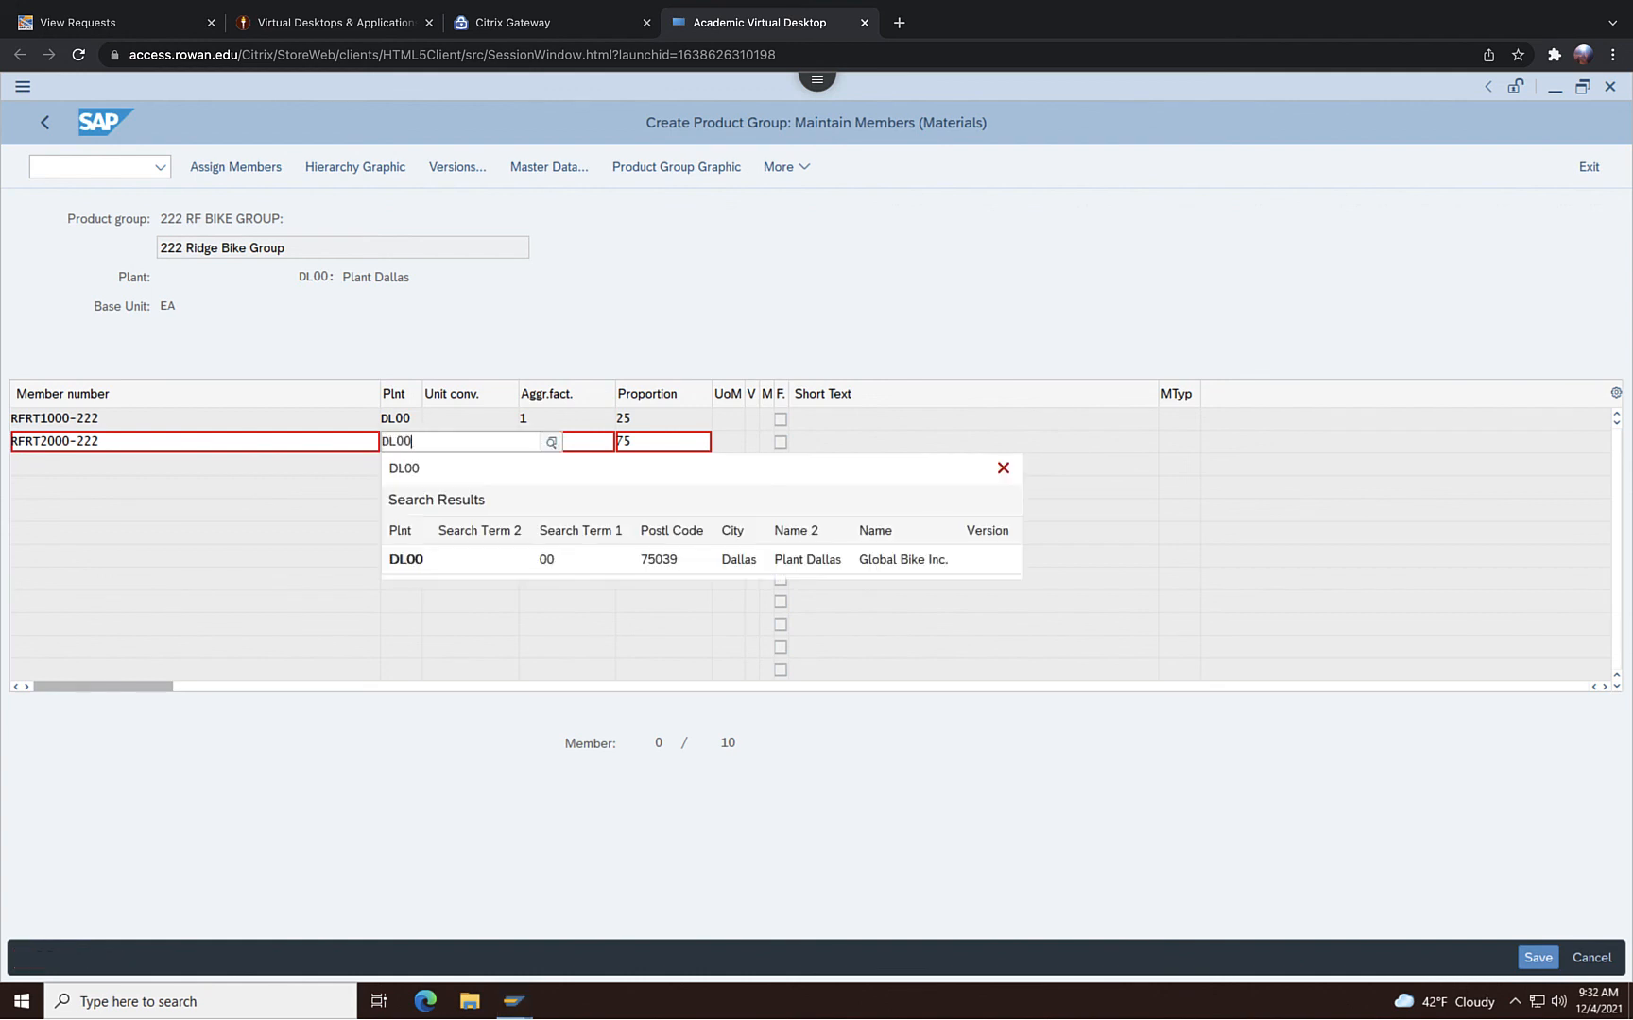
{"action": "left_click", "coordinate": [1538, 959]}
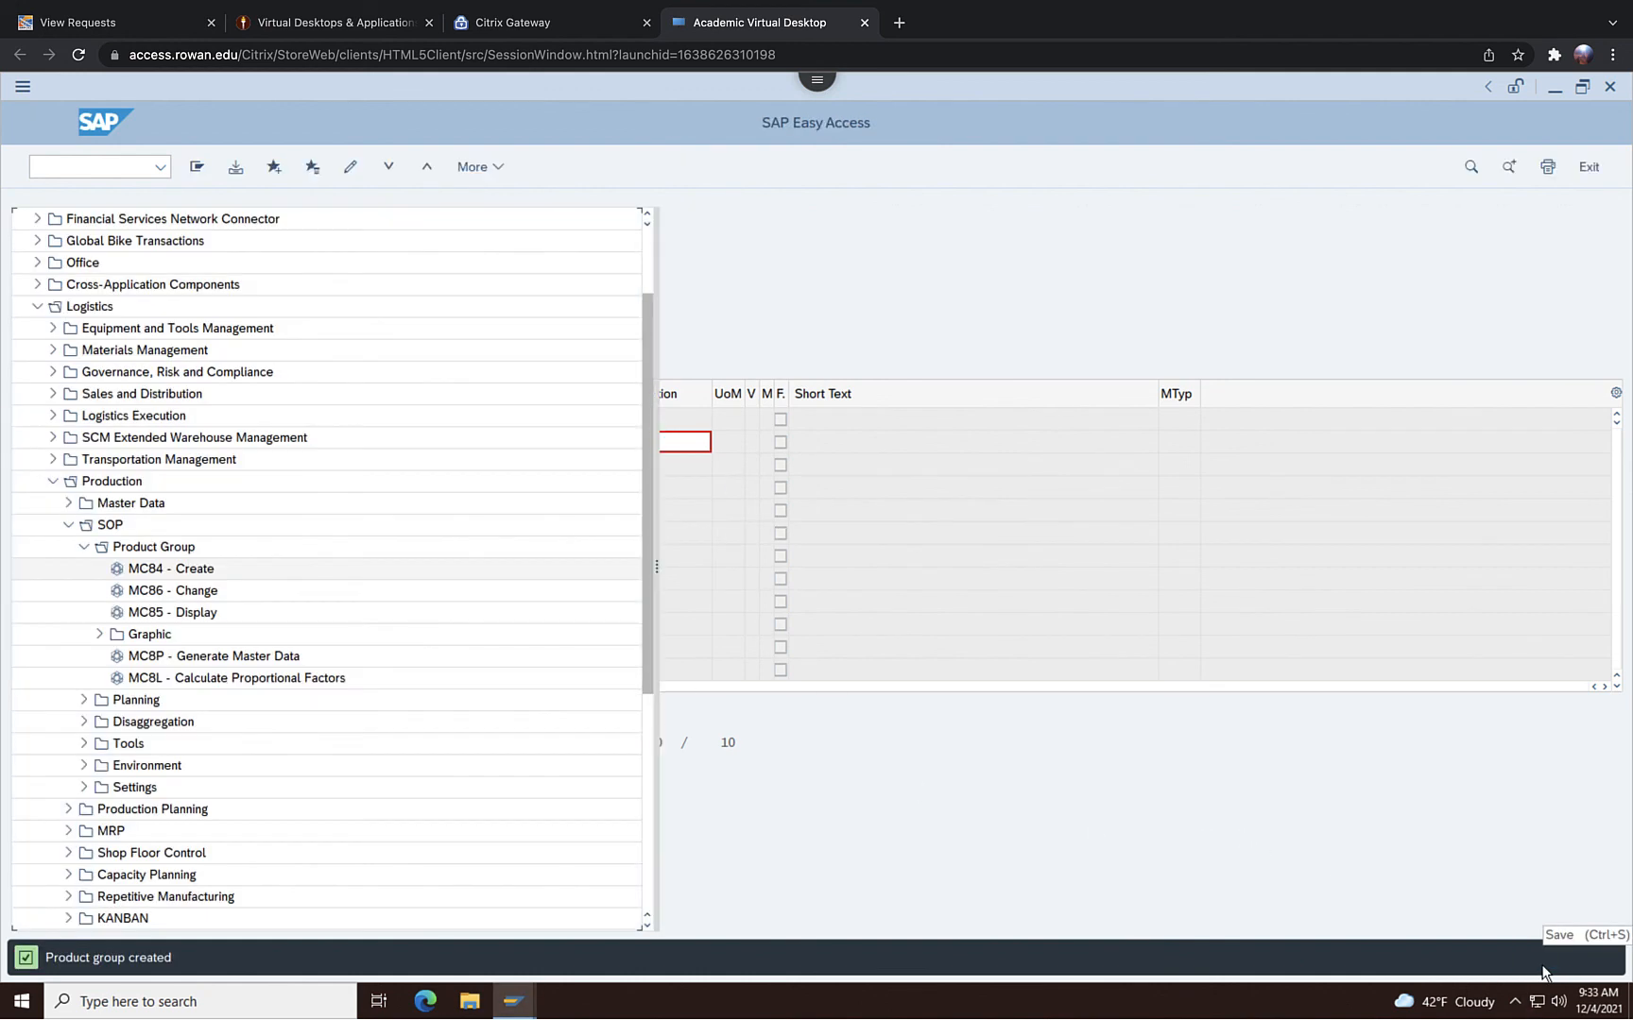